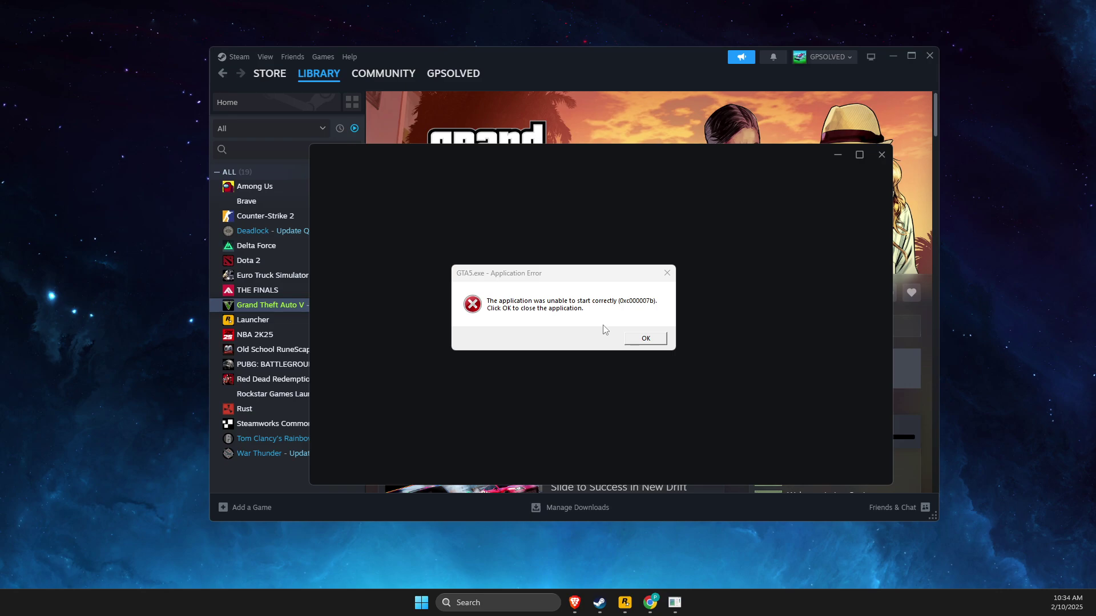
- Dismiss both GTA V 0xc000007b error messages and minimize Steam
{"action": "left_click", "coordinate": [634, 339]}
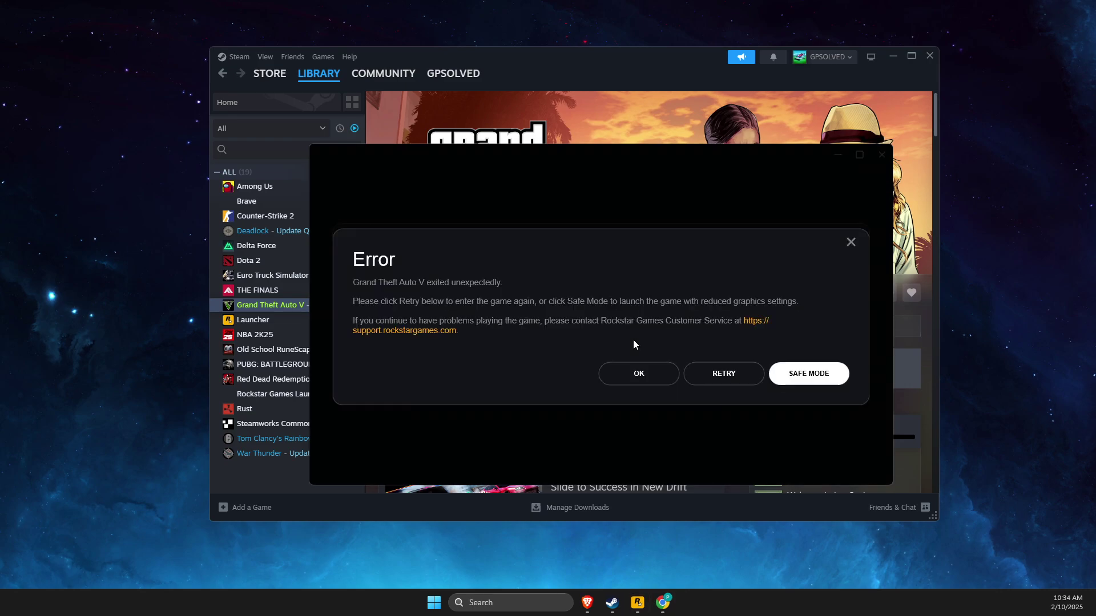
{"action": "left_click", "coordinate": [852, 242]}
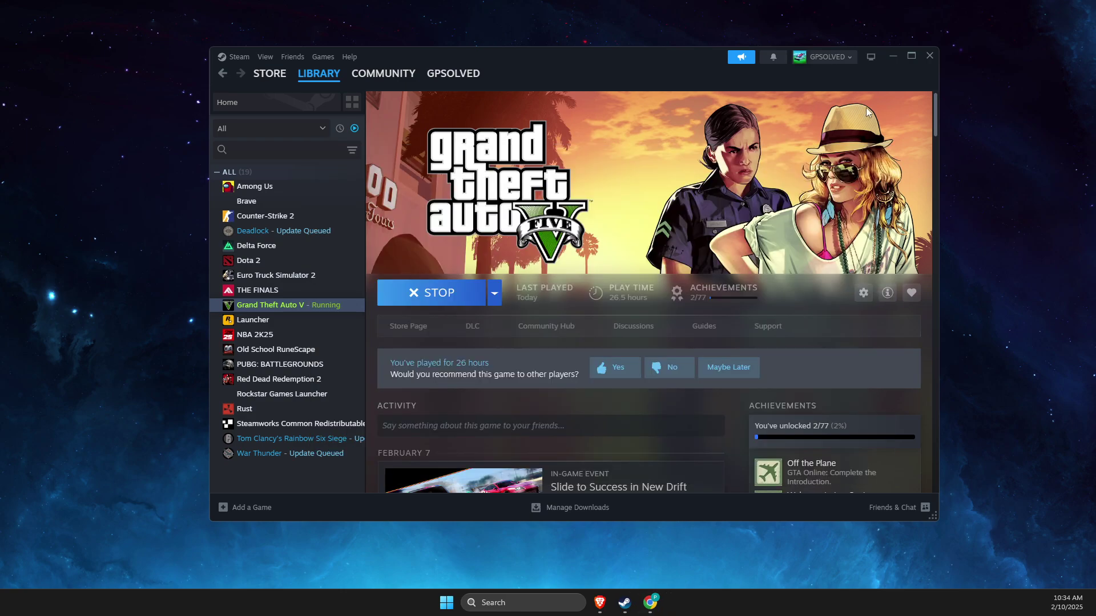
{"action": "left_click", "coordinate": [894, 56]}
- Run sfc /scannow in an administrator Command Prompt, confirm no integrity violations, then close it
{"action": "left_click", "coordinate": [512, 608]}
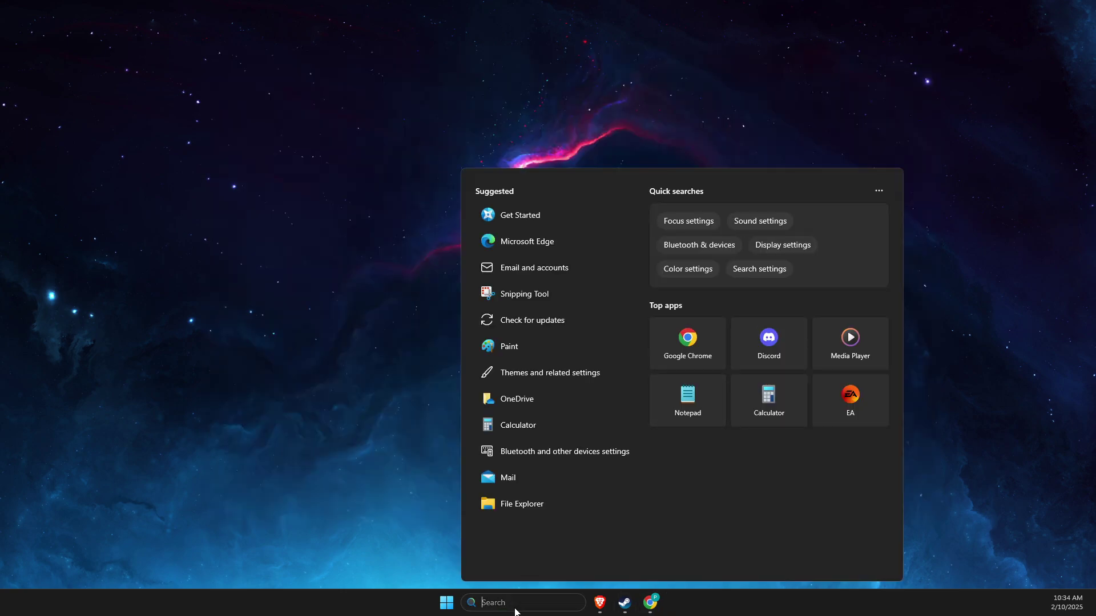
{"action": "type", "text": "com"}
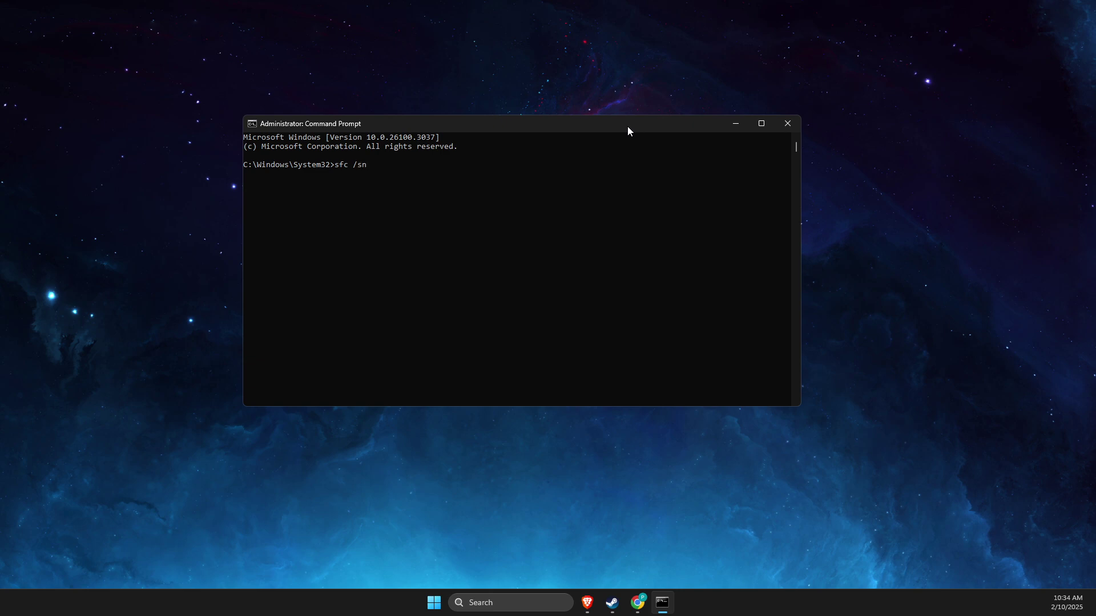
{"action": "key", "text": "Return"}
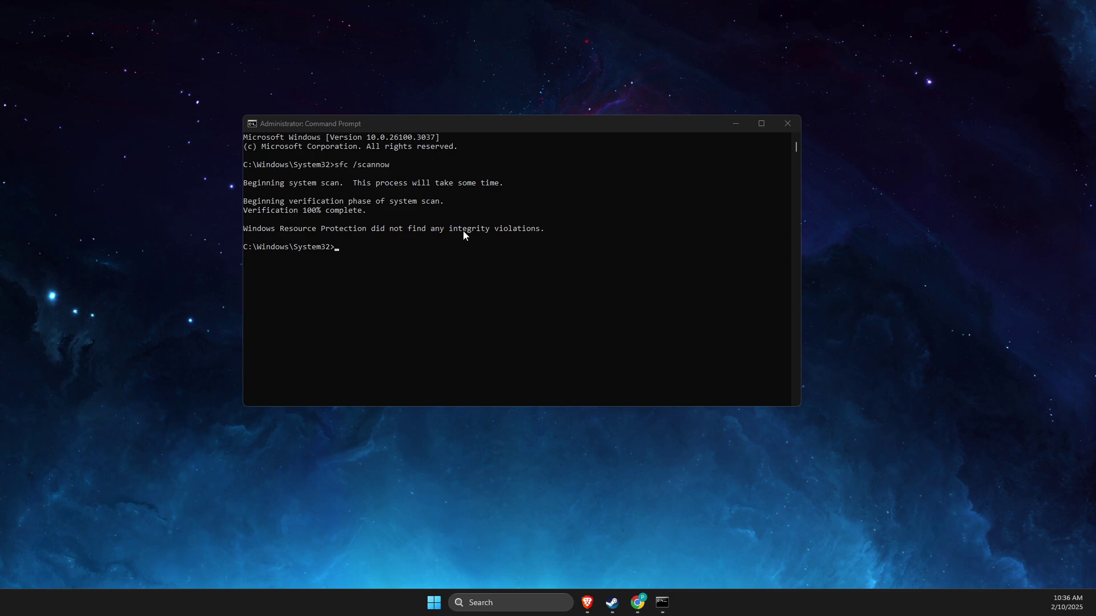
{"action": "left_click", "coordinate": [788, 124]}
- Download ProcessMonitor.zip (2.9 MB) from the Sysinternals Process Monitor v4.01 page and show the desktop
{"action": "left_click", "coordinate": [599, 602]}
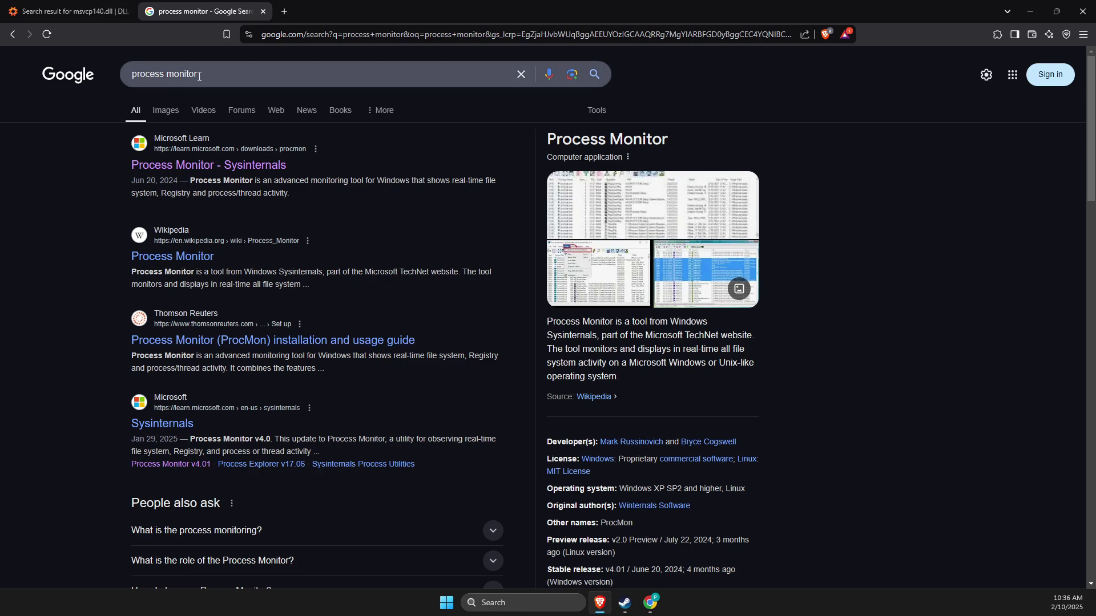
{"action": "left_click", "coordinate": [226, 172]}
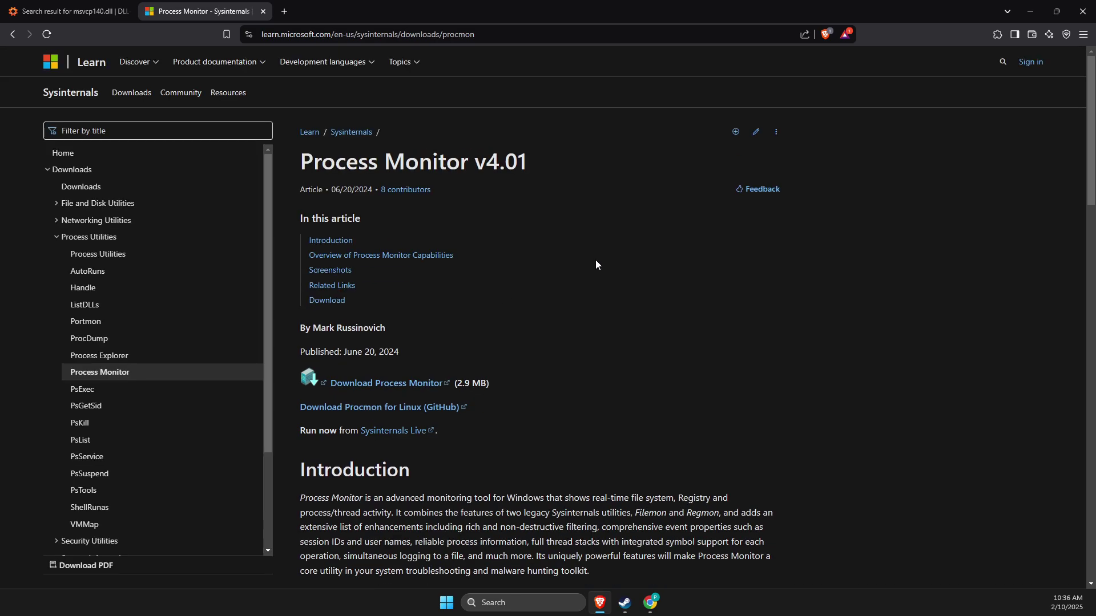
{"action": "left_click", "coordinate": [386, 383]}
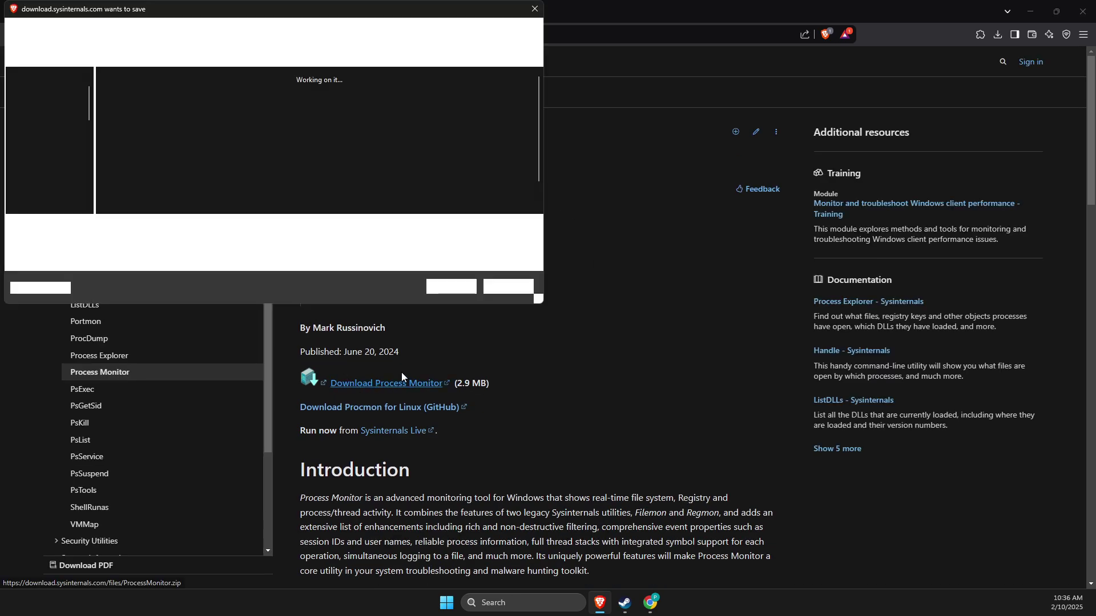
{"action": "left_click", "coordinate": [438, 287]}
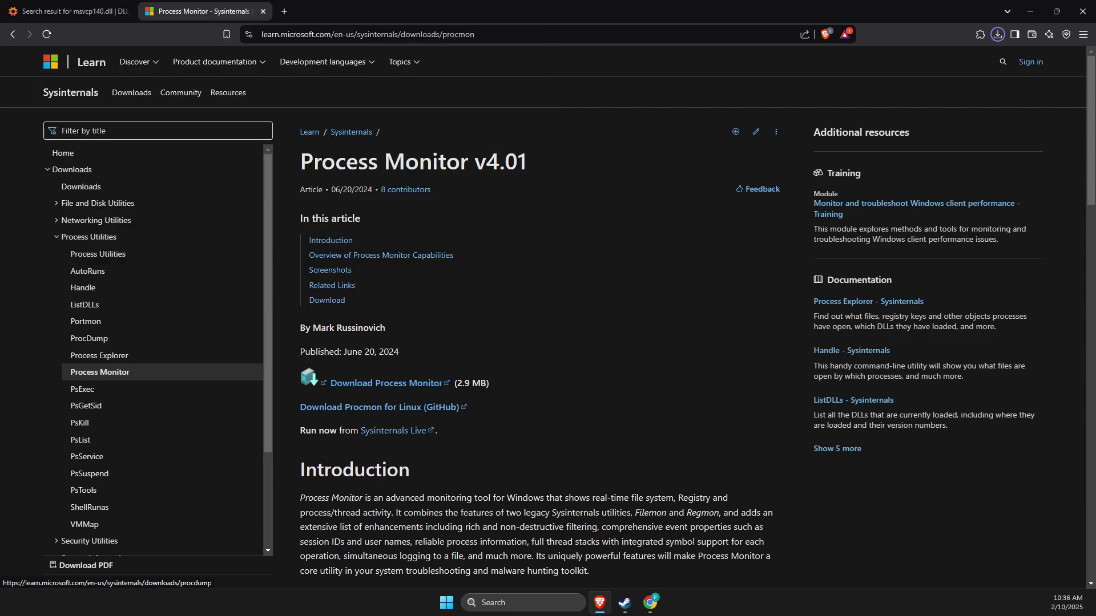
{"action": "key", "text": "super+d"}
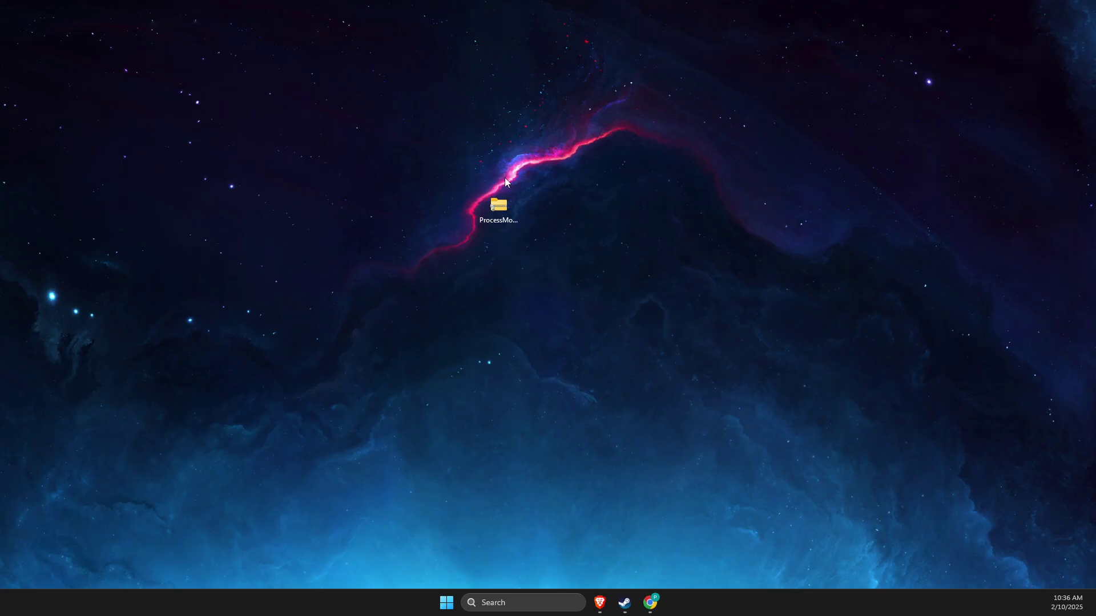
- Extract ProcessMonitor.zip into the desktop ProcessMonitor folder, replacing existing files, and move its window right
{"action": "right_click", "coordinate": [494, 211]}
{"action": "left_click", "coordinate": [538, 280]}
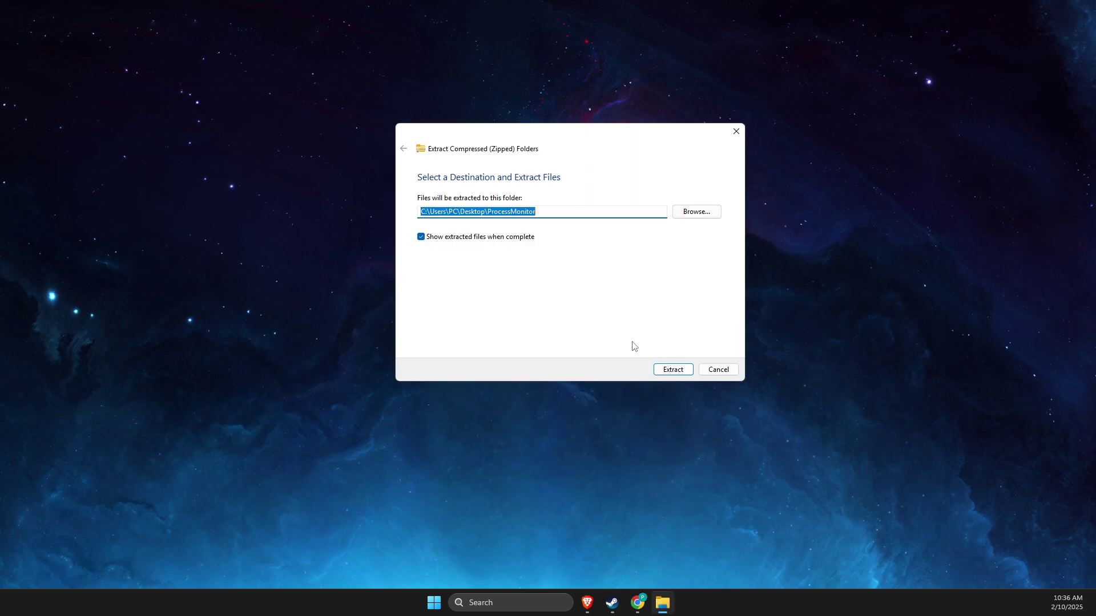
{"action": "left_click", "coordinate": [671, 370]}
{"action": "left_click", "coordinate": [485, 210]}
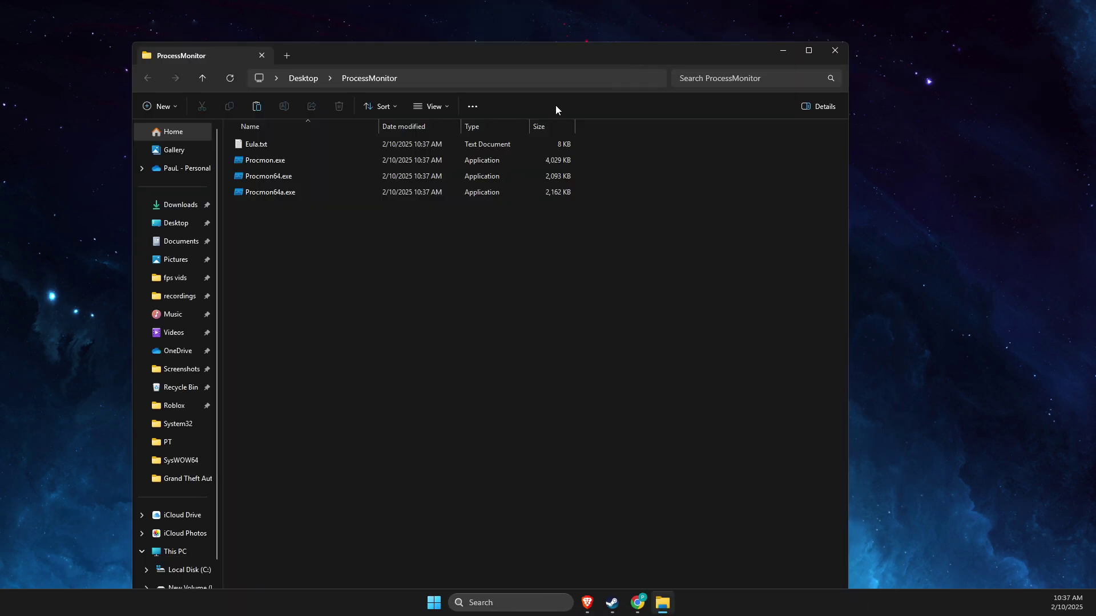
{"action": "left_click_drag", "start_coordinate": [341, 48], "coordinate": [514, 47]}
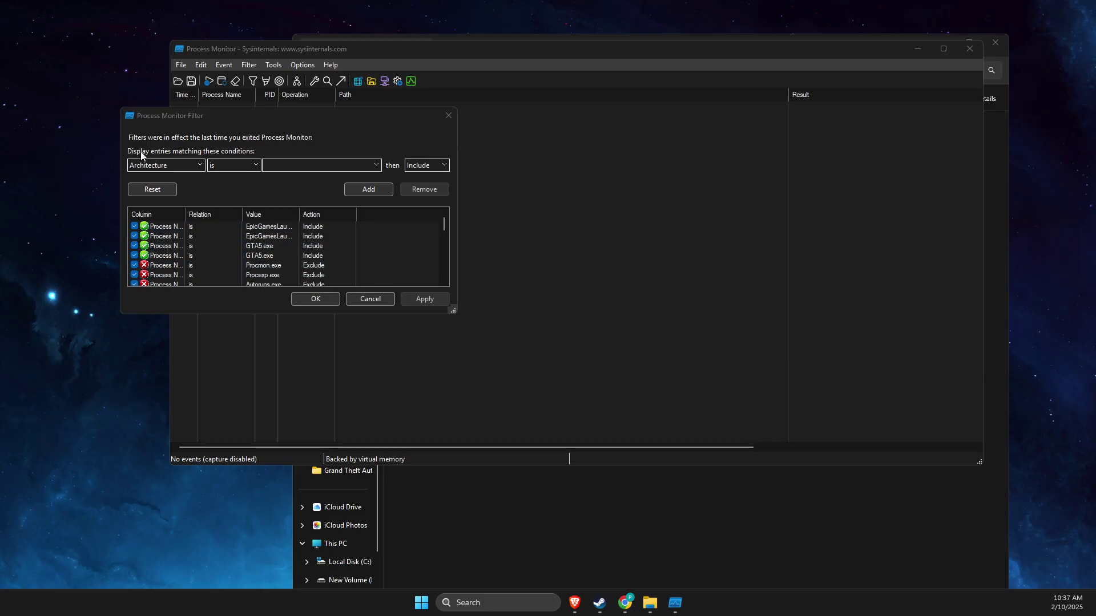
- Start Process Monitor, then stop capturing and clear the event list
{"action": "left_click", "coordinate": [314, 300]}
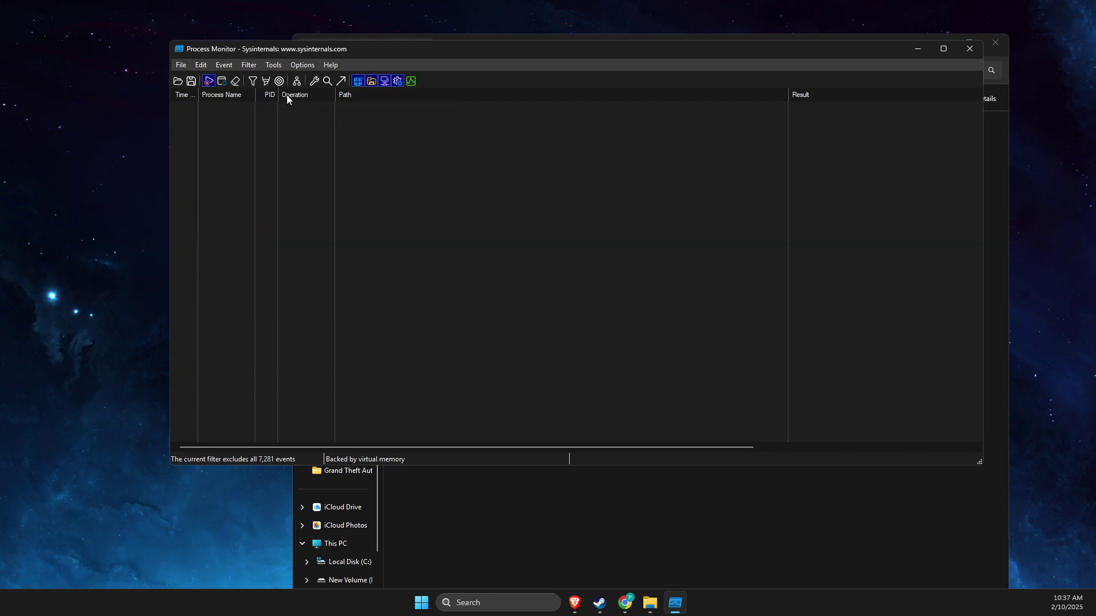
{"action": "left_click", "coordinate": [210, 86]}
{"action": "left_click", "coordinate": [235, 84]}
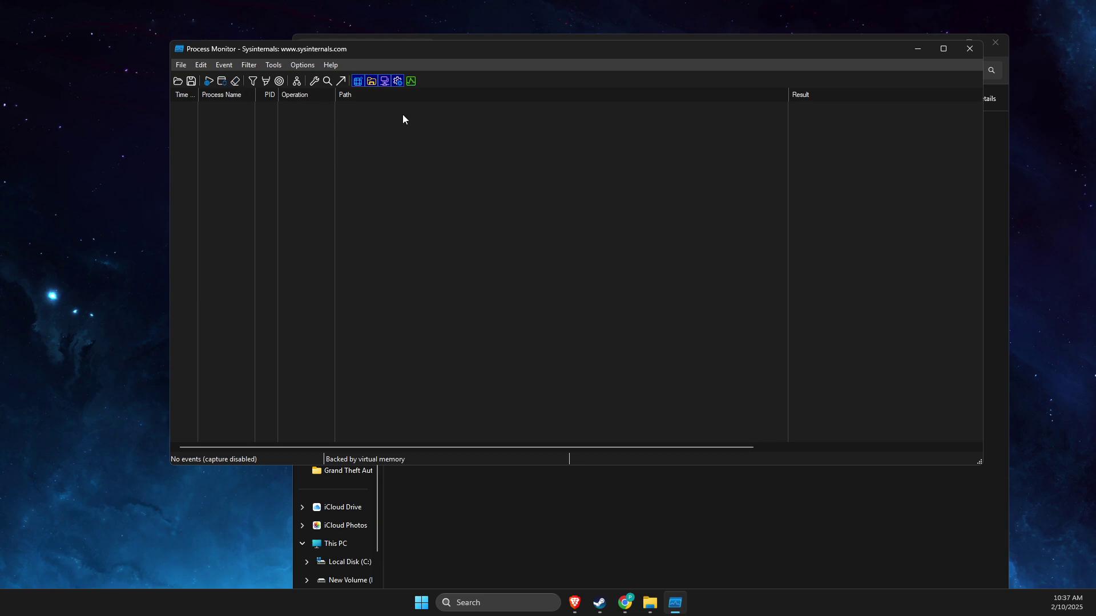
- Begin a Process Name filter rule and launch Grand Theft Auto V from Steam
{"action": "left_click", "coordinate": [253, 82]}
{"action": "left_click", "coordinate": [149, 153]}
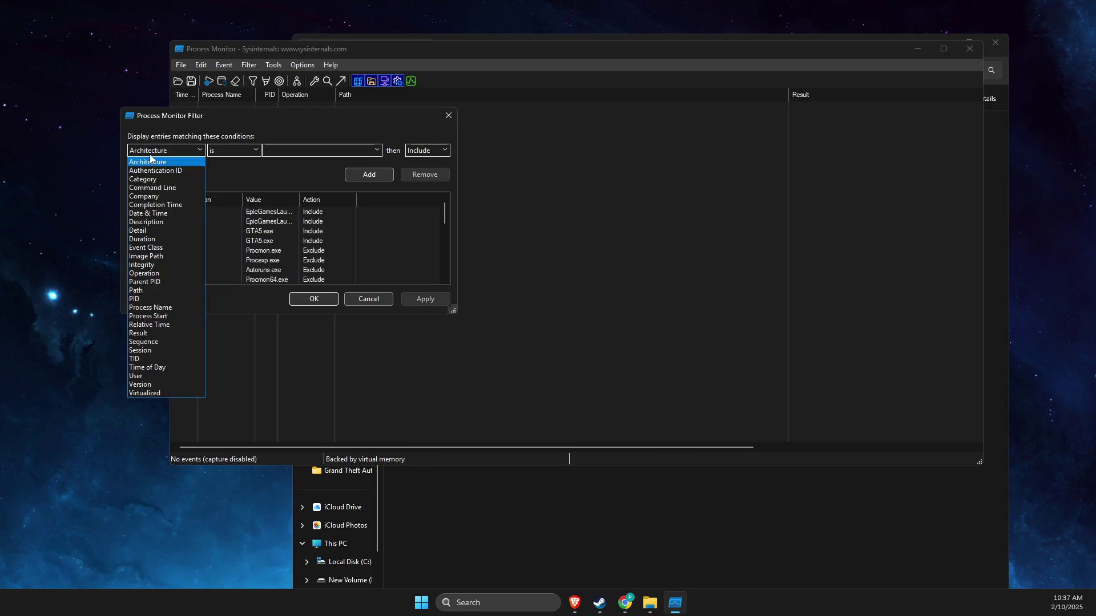
{"action": "left_click", "coordinate": [160, 308]}
{"action": "left_click", "coordinate": [600, 604]}
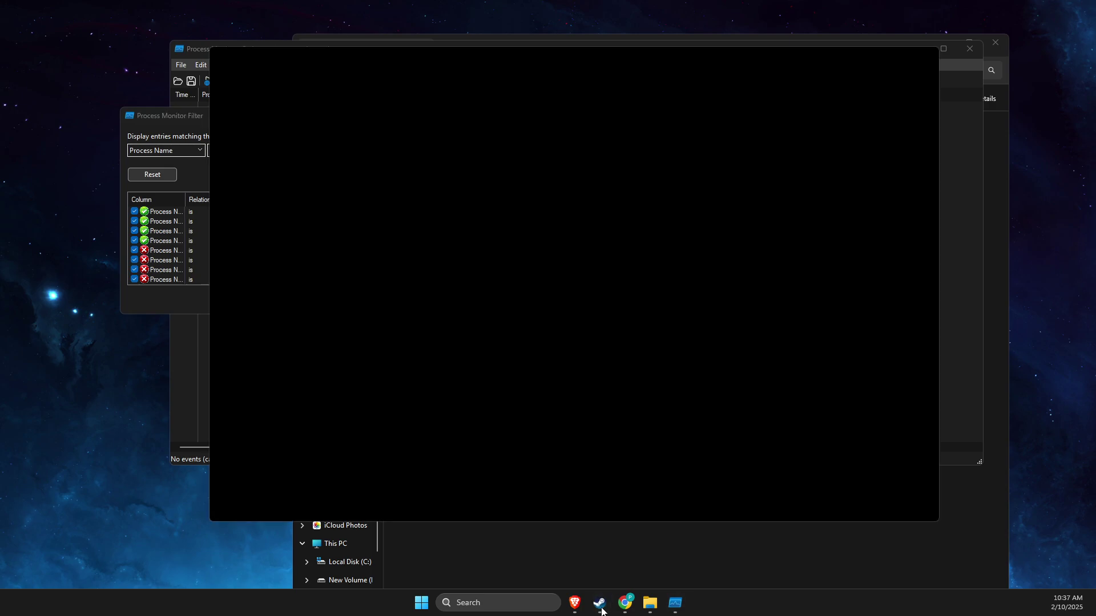
{"action": "left_click", "coordinate": [443, 300]}
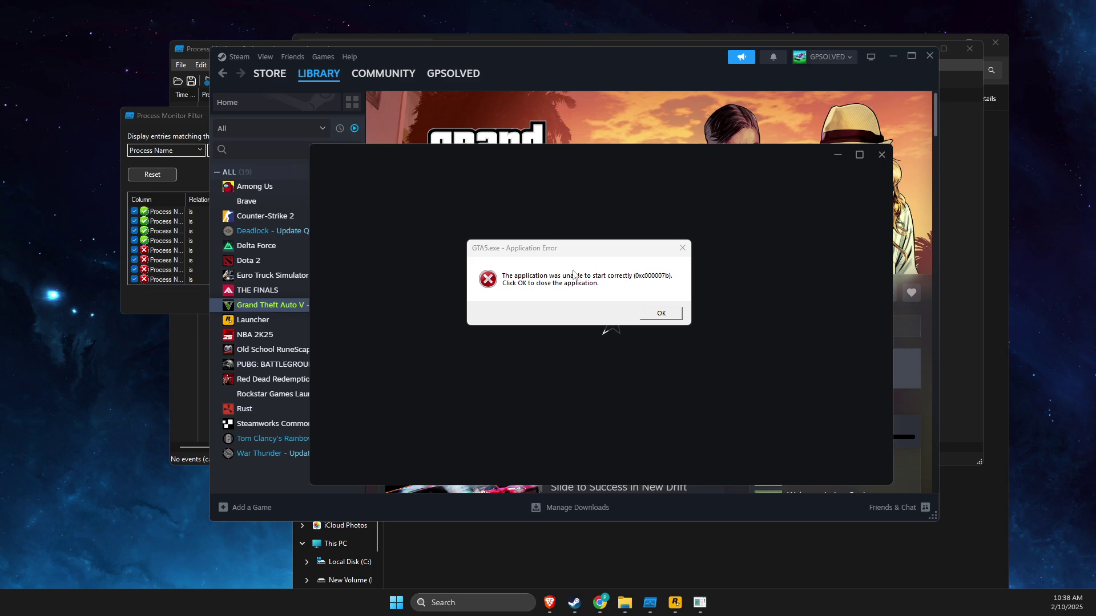
- Add and apply the include rule 'Process Name is GTA5.exe'
{"action": "left_click", "coordinate": [190, 175]}
{"action": "left_click", "coordinate": [308, 151]}
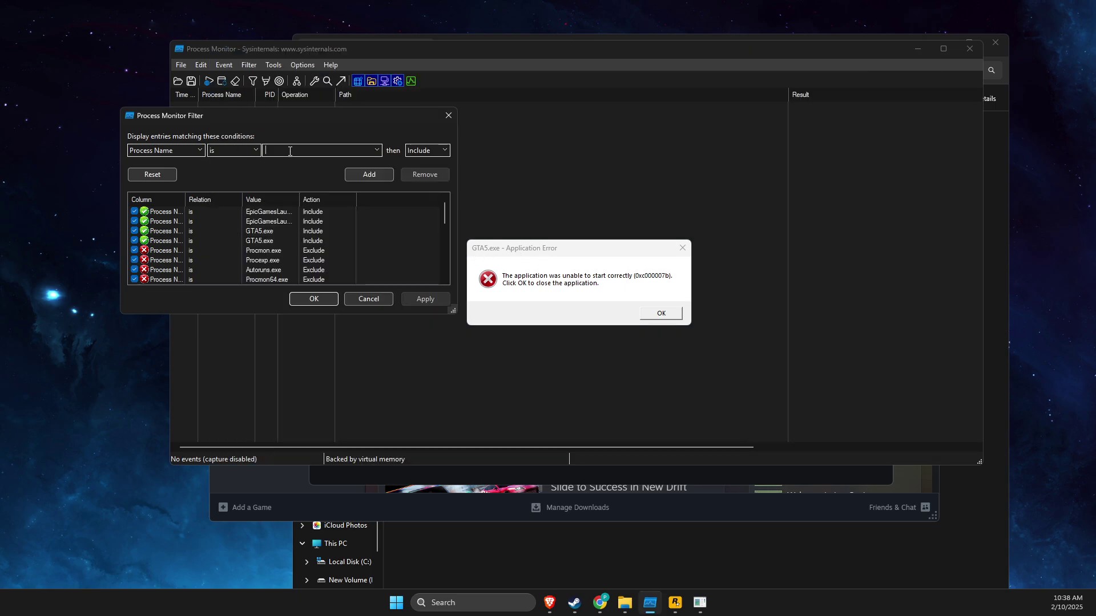
{"action": "type", "text": "ggta"}
{"action": "type", "text": "GTY"}
{"action": "key", "text": "BackSpace"}
{"action": "type", "text": "A5.exe"}
{"action": "left_click", "coordinate": [371, 177]}
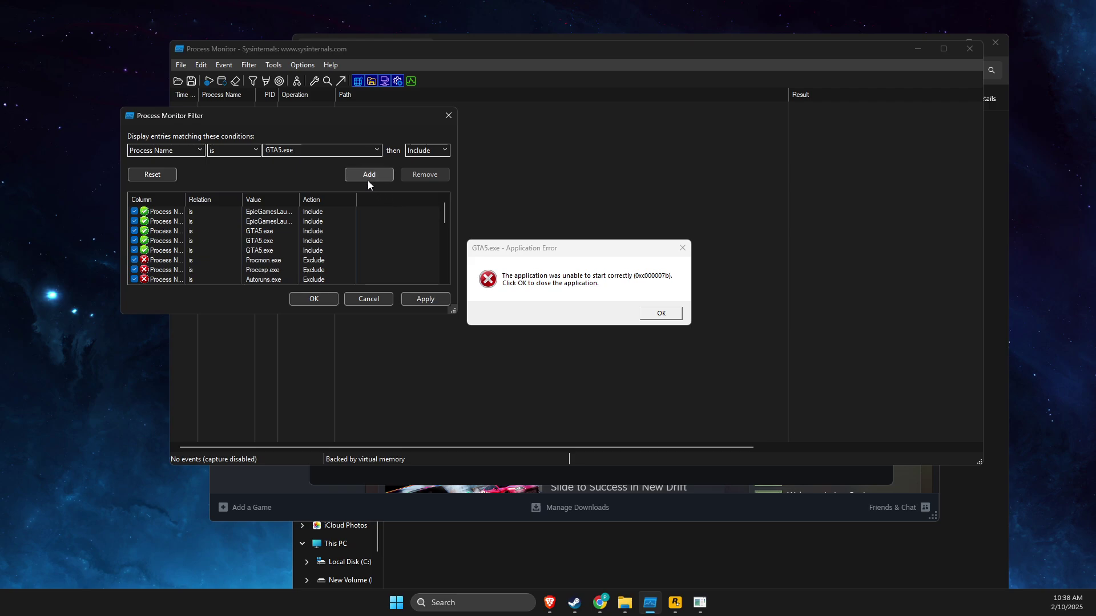
{"action": "left_click", "coordinate": [318, 299]}
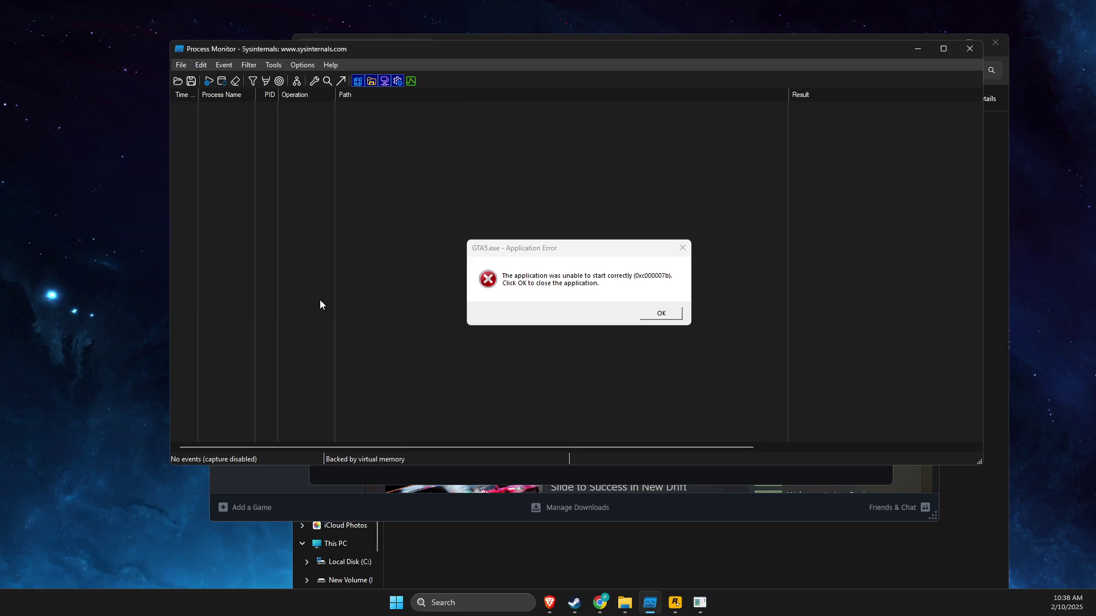
- Dismiss the GTA5.exe error, stop and exit Grand Theft Auto V in Steam, and return to Process Monitor
{"action": "left_click", "coordinate": [662, 315]}
{"action": "left_click", "coordinate": [577, 544]}
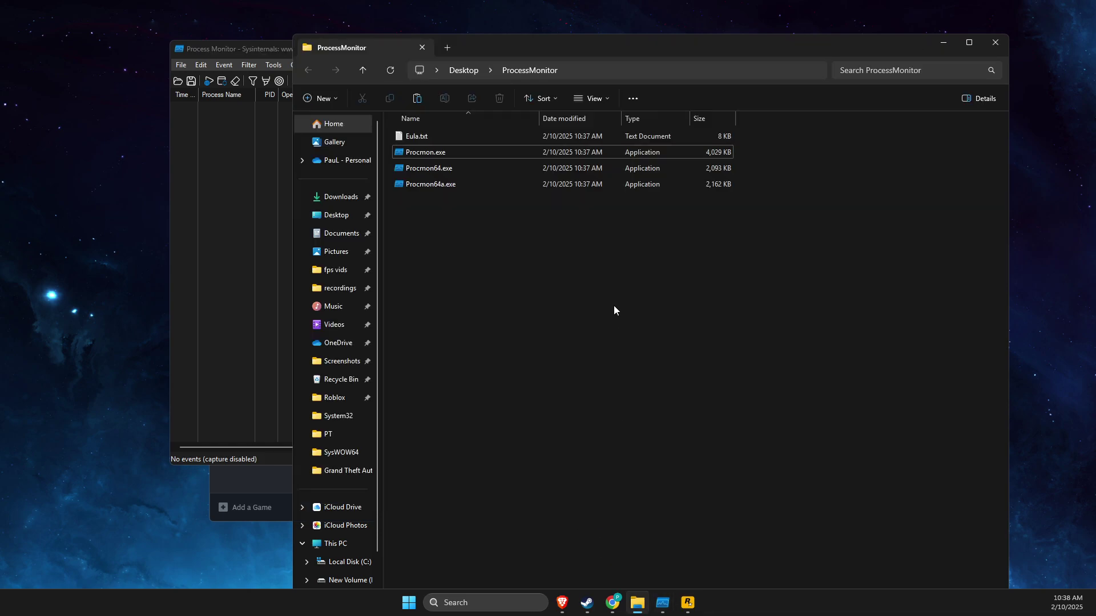
{"action": "left_click", "coordinate": [587, 603]}
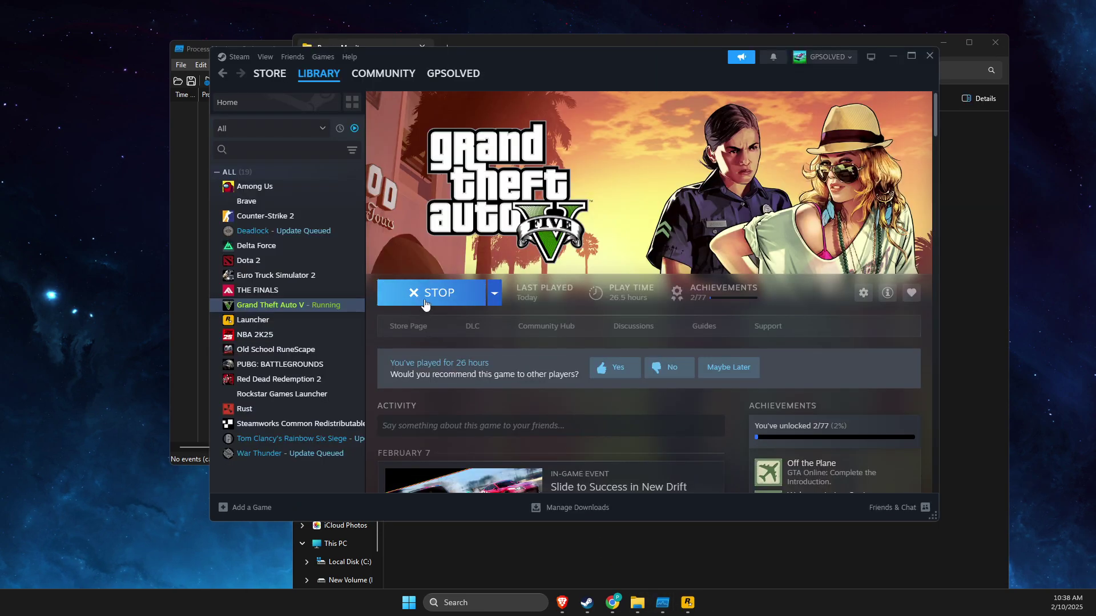
{"action": "left_click", "coordinate": [435, 292]}
{"action": "left_click", "coordinate": [574, 318]}
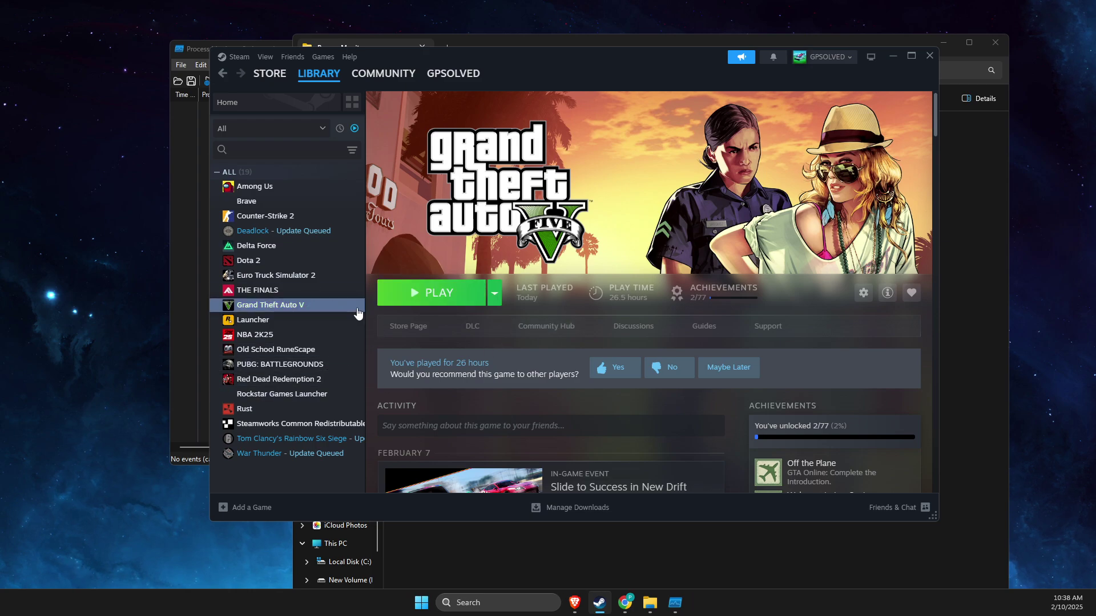
{"action": "left_click", "coordinate": [183, 165]}
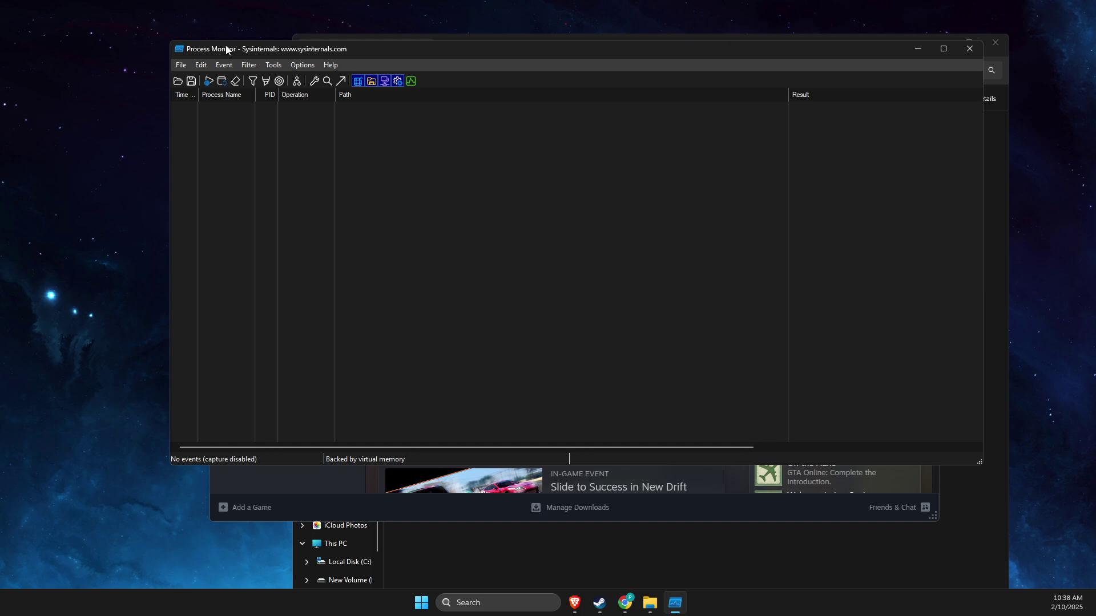
- Turn capture on and relaunch GTA V, capturing 617 GTA5.exe events from the failed launch
{"action": "left_click", "coordinate": [209, 80]}
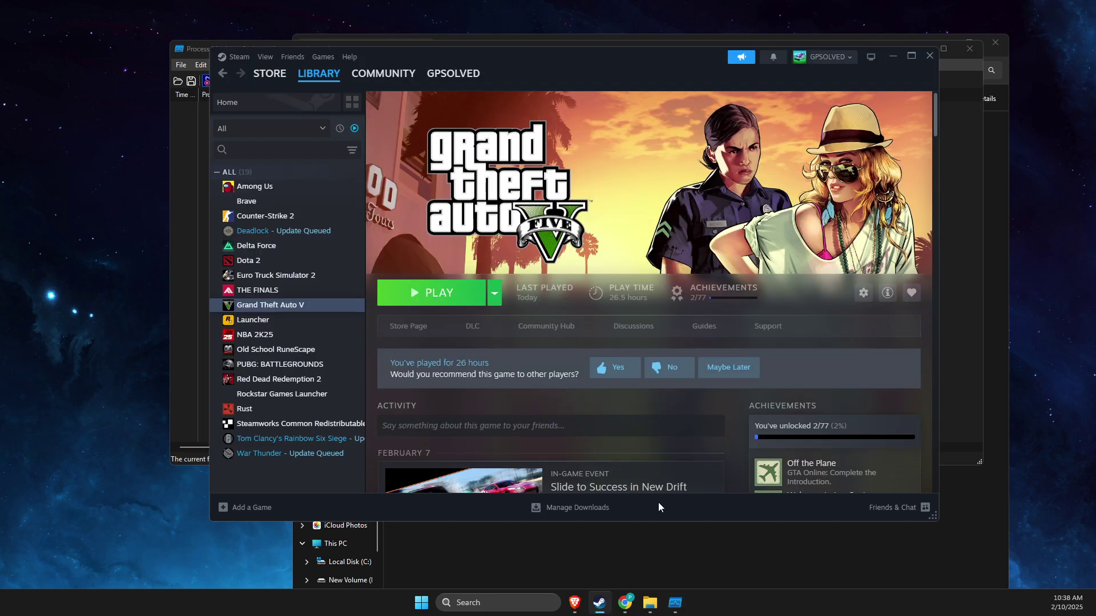
{"action": "left_click", "coordinate": [658, 502]}
{"action": "left_click", "coordinate": [442, 309]}
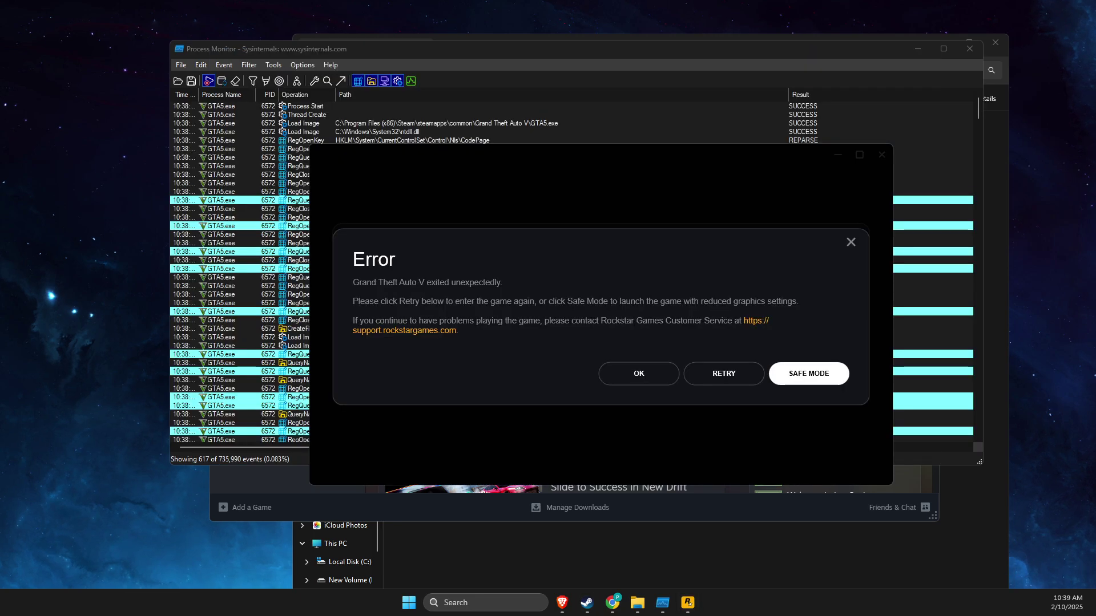
{"action": "left_click", "coordinate": [354, 48]}
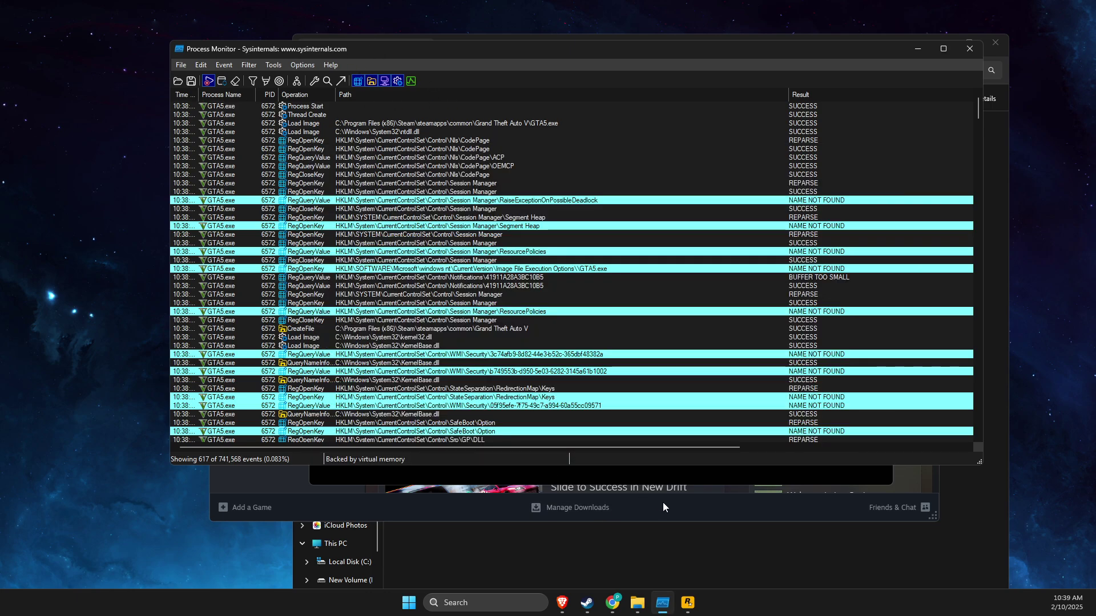
- Close Steam and highlight every NAME NOT FOUND result in the capture
{"action": "left_click", "coordinate": [712, 516]}
{"action": "left_click", "coordinate": [931, 57]}
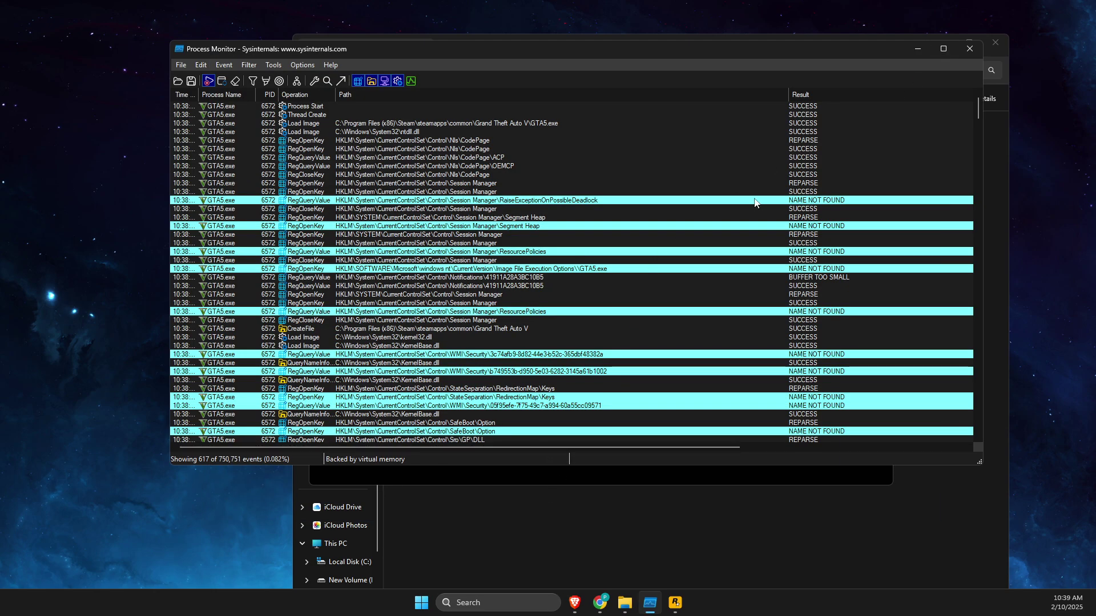
{"action": "right_click", "coordinate": [812, 202]}
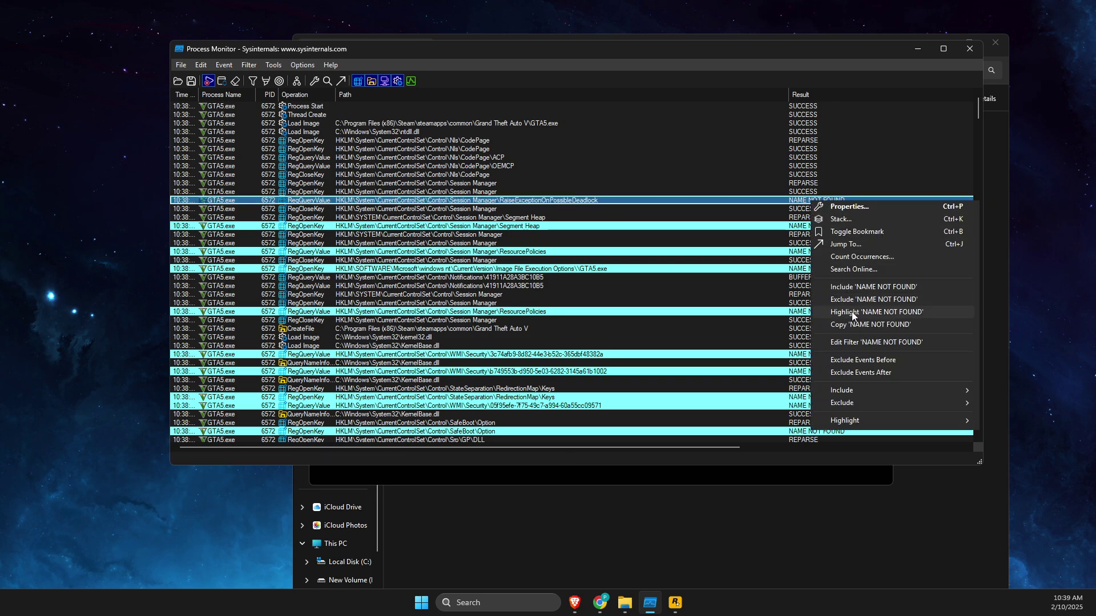
{"action": "left_click", "coordinate": [871, 314]}
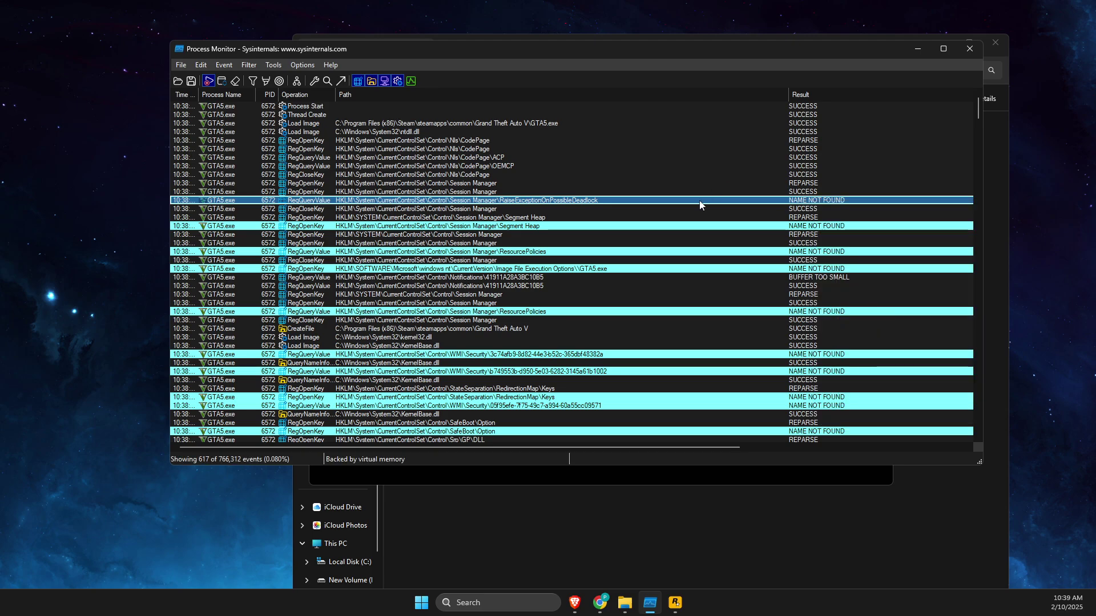
- Scroll to the CreateFile d3dx9_43.dll NAME NOT FOUND lookups in System32, System and Windows
{"action": "scroll", "coordinate": [652, 261], "scroll_direction": "down", "scroll_amount": 8}
{"action": "scroll", "coordinate": [652, 261], "scroll_direction": "down", "scroll_amount": 15}
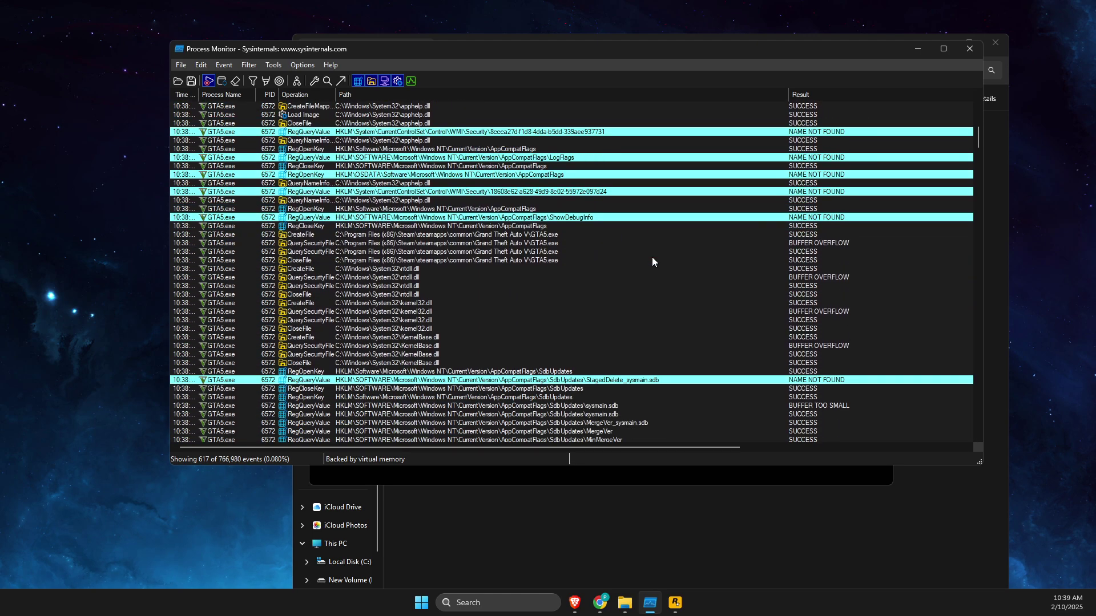
{"action": "scroll", "coordinate": [549, 294], "scroll_direction": "down", "scroll_amount": 10}
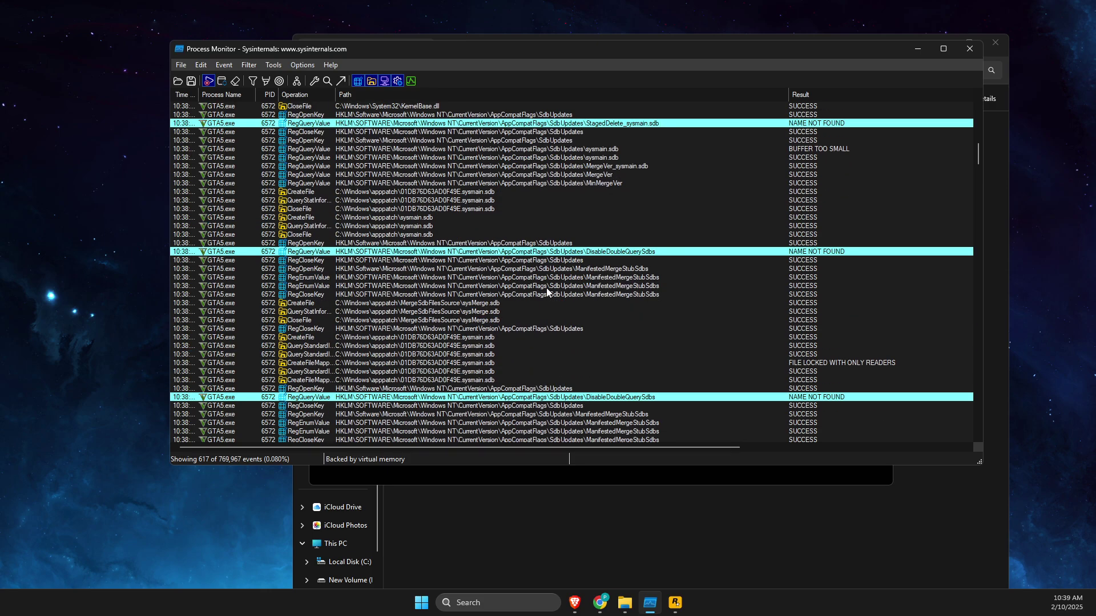
{"action": "scroll", "coordinate": [546, 288], "scroll_direction": "down", "scroll_amount": 20}
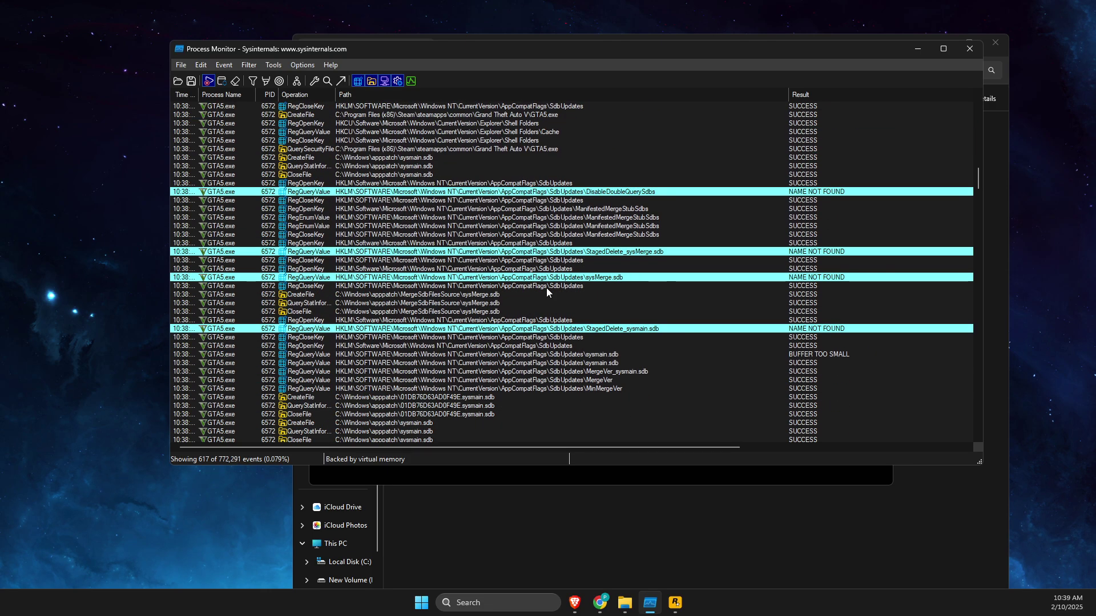
{"action": "scroll", "coordinate": [546, 292], "scroll_direction": "down", "scroll_amount": 20}
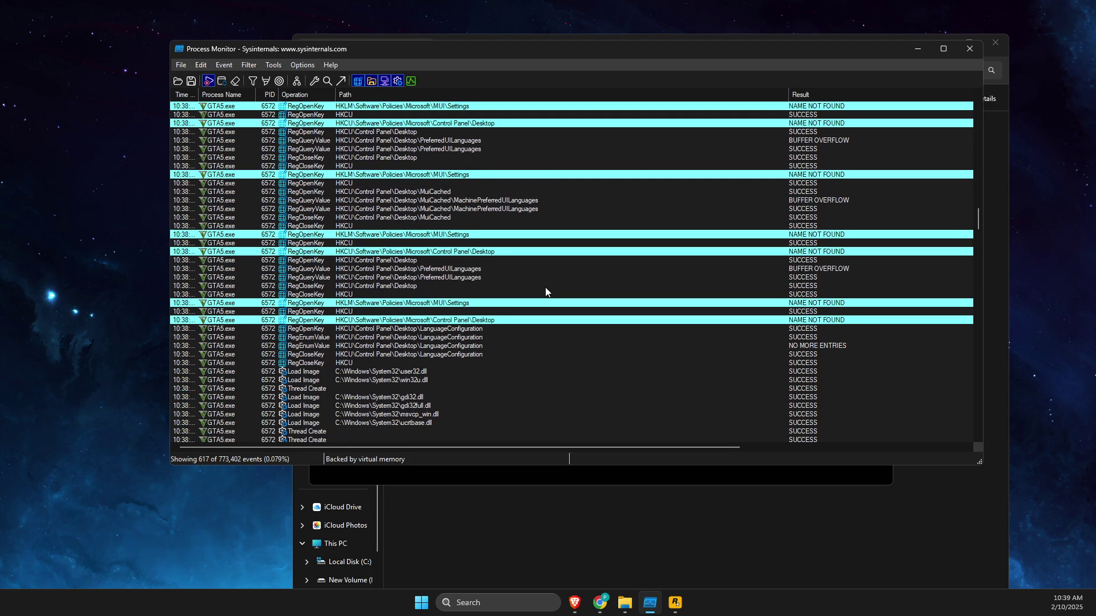
{"action": "scroll", "coordinate": [552, 291], "scroll_direction": "down", "scroll_amount": 20}
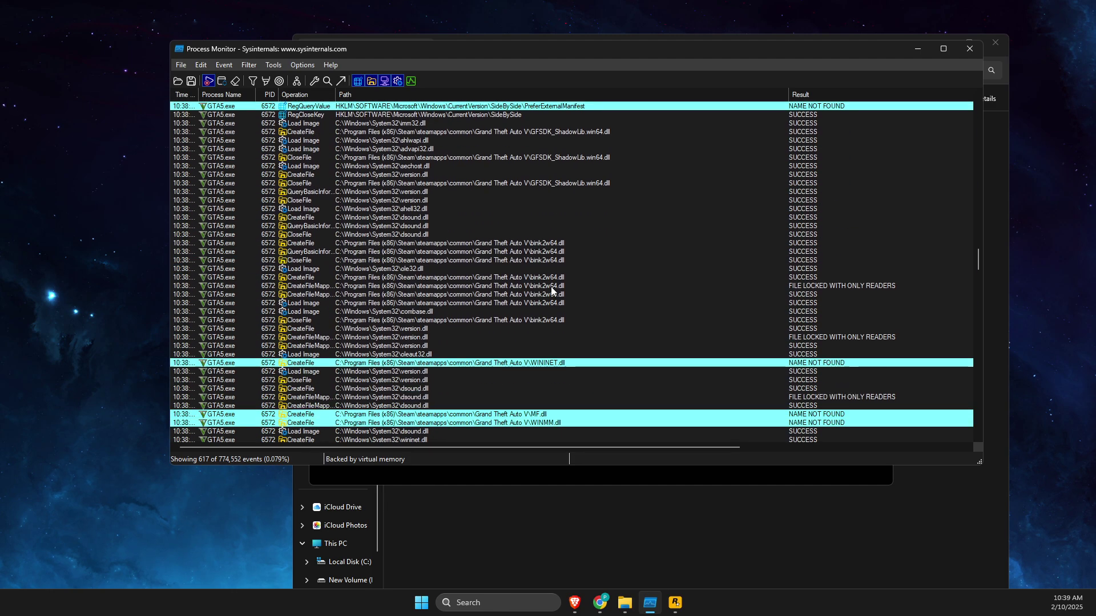
{"action": "left_click_drag", "start_coordinate": [978, 273], "coordinate": [975, 332]}
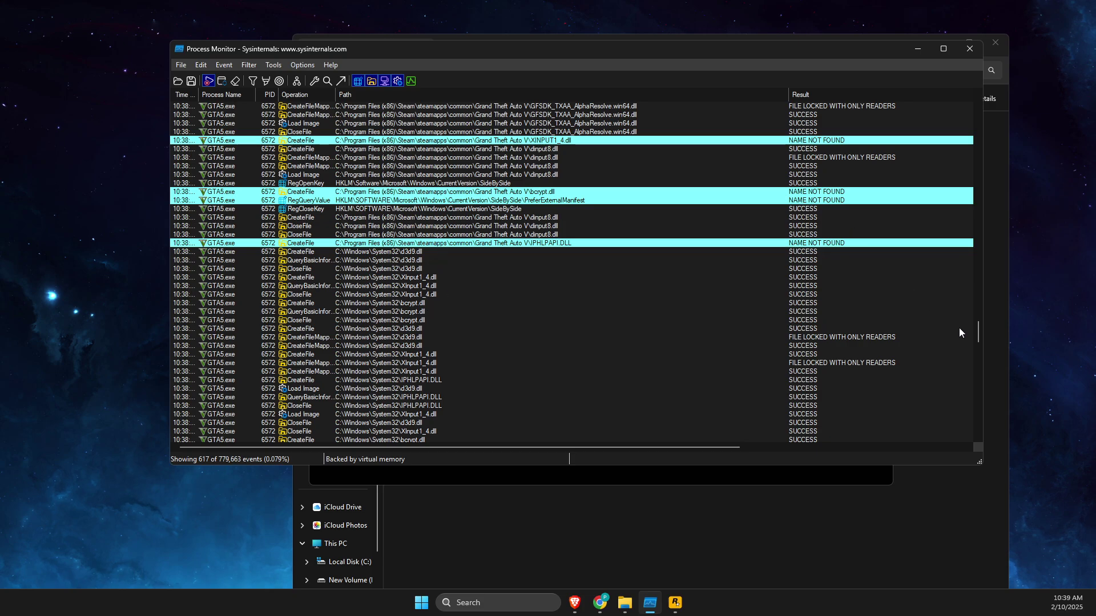
{"action": "scroll", "coordinate": [959, 333], "scroll_direction": "down", "scroll_amount": 10}
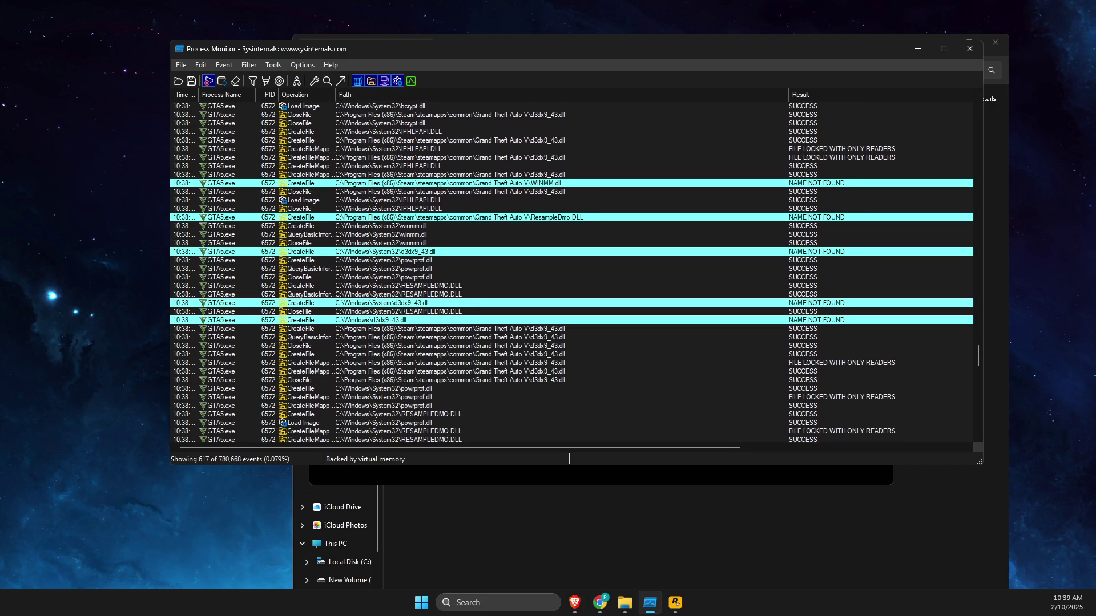
{"action": "scroll", "coordinate": [524, 345], "scroll_direction": "down", "scroll_amount": 1}
- Select the failed d3dx9_43.dll lookup in C:\Windows\System32
{"action": "left_click", "coordinate": [498, 217]}
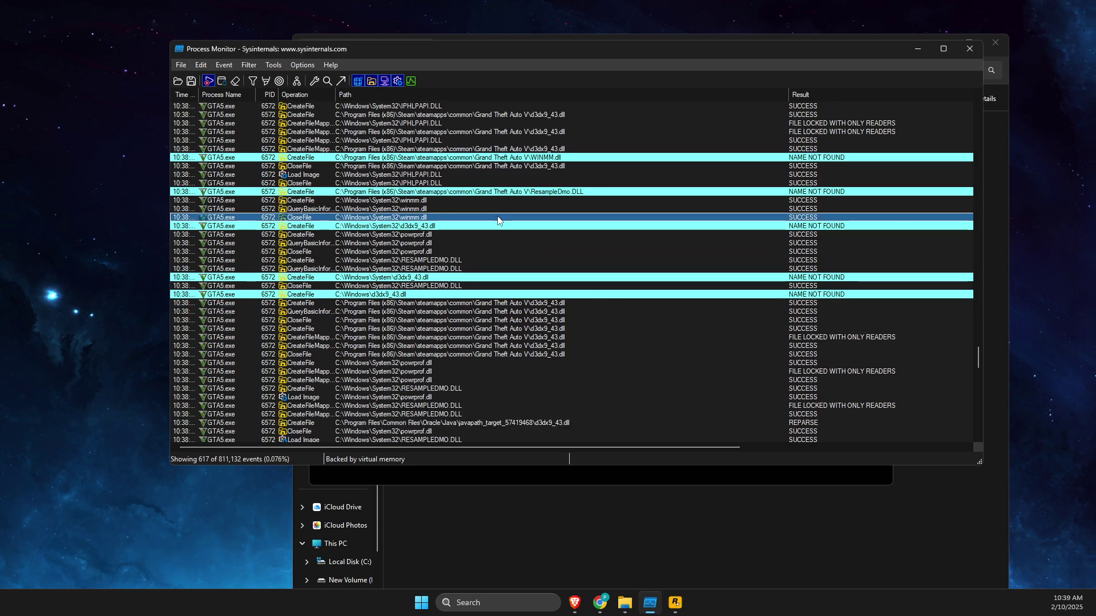
{"action": "scroll", "coordinate": [498, 220], "scroll_direction": "up", "scroll_amount": 2}
{"action": "left_click", "coordinate": [402, 278]}
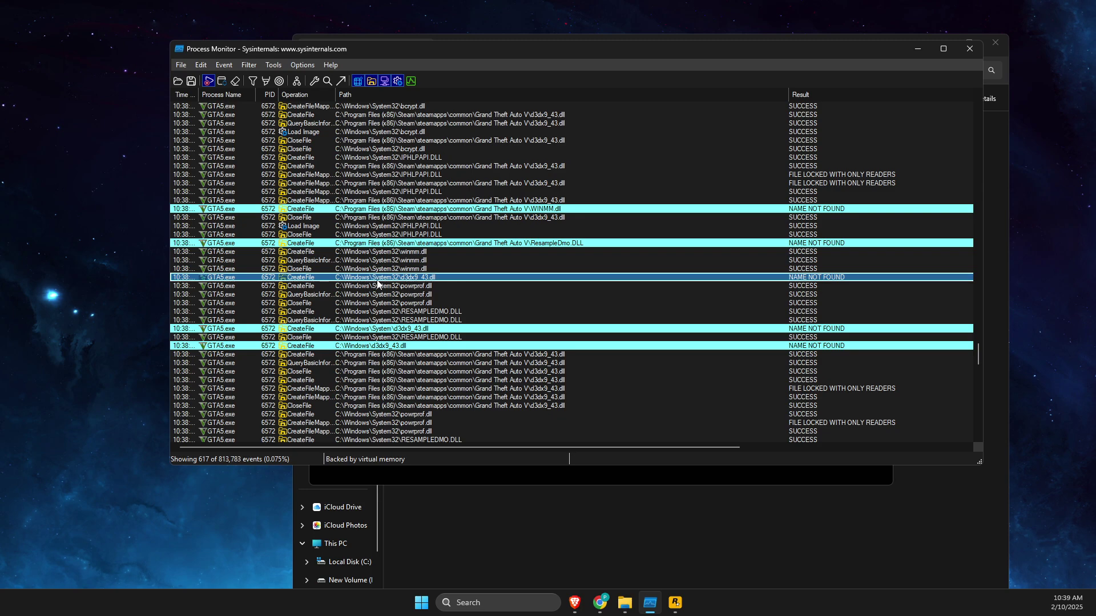
- Review later d3dx9_43.dll misses in Java, OpenSSH, PowerShell and PhysX folders, then move the window down-left
{"action": "scroll", "coordinate": [781, 348], "scroll_direction": "down", "scroll_amount": 3}
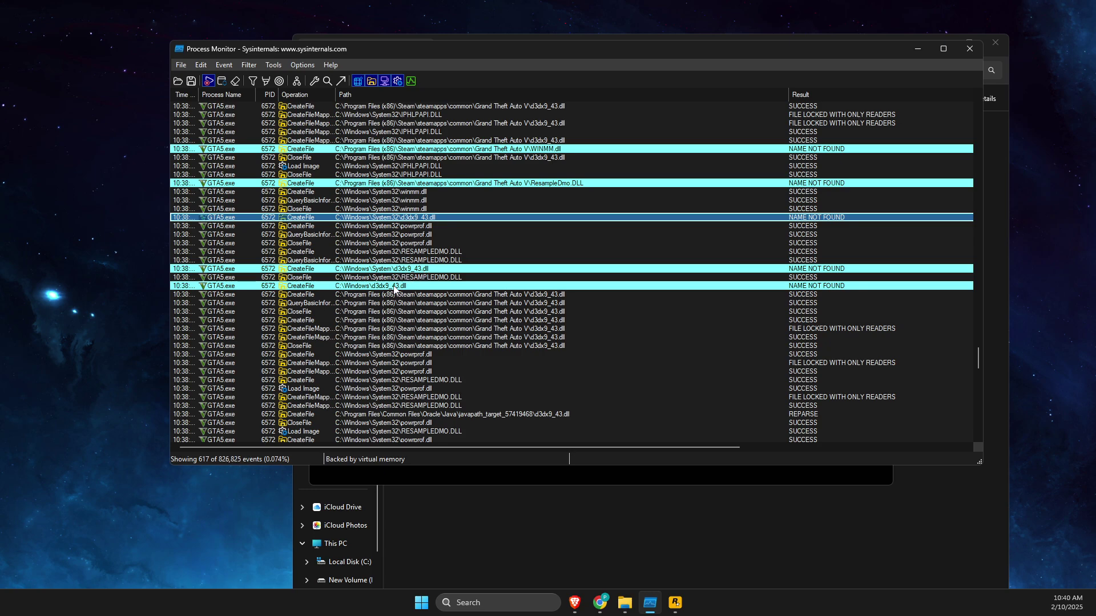
{"action": "scroll", "coordinate": [403, 292], "scroll_direction": "down", "scroll_amount": 5}
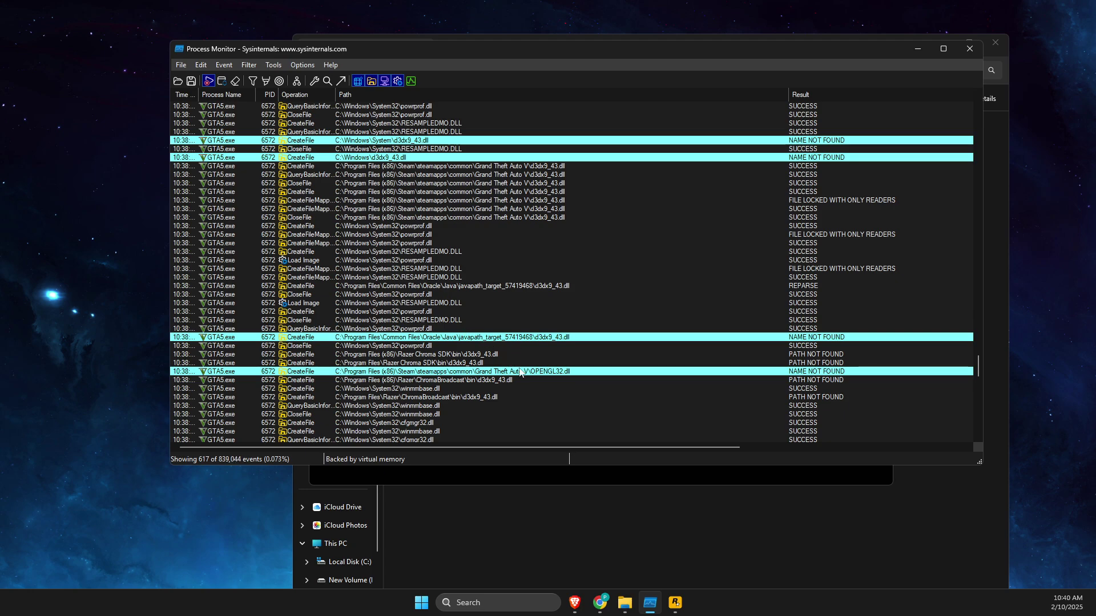
{"action": "scroll", "coordinate": [548, 372], "scroll_direction": "down", "scroll_amount": 7}
{"action": "scroll", "coordinate": [485, 394], "scroll_direction": "down", "scroll_amount": 2}
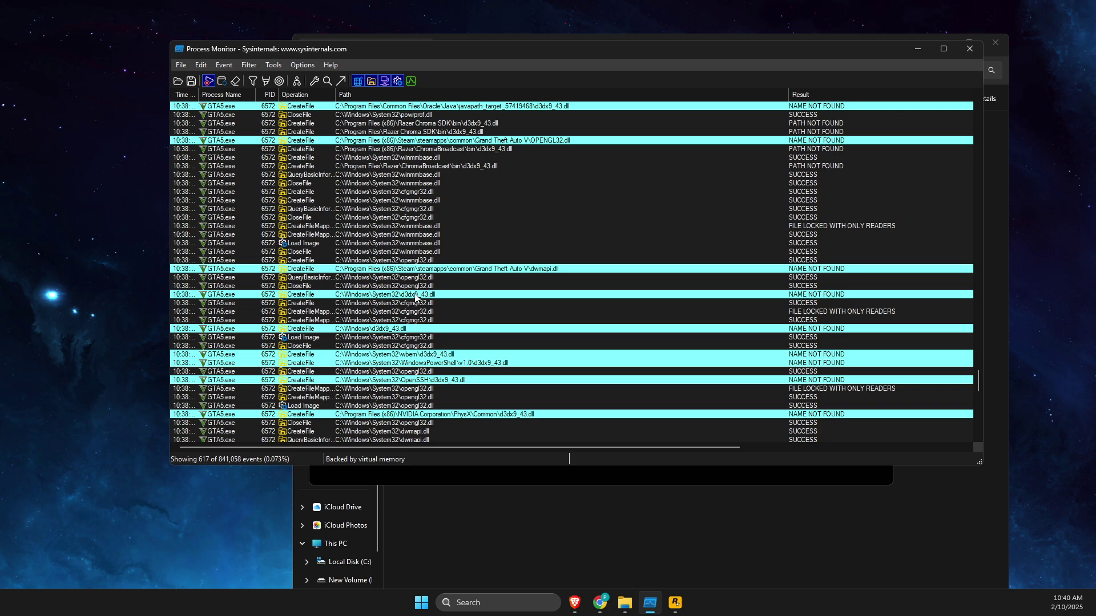
{"action": "scroll", "coordinate": [505, 288], "scroll_direction": "down", "scroll_amount": 2}
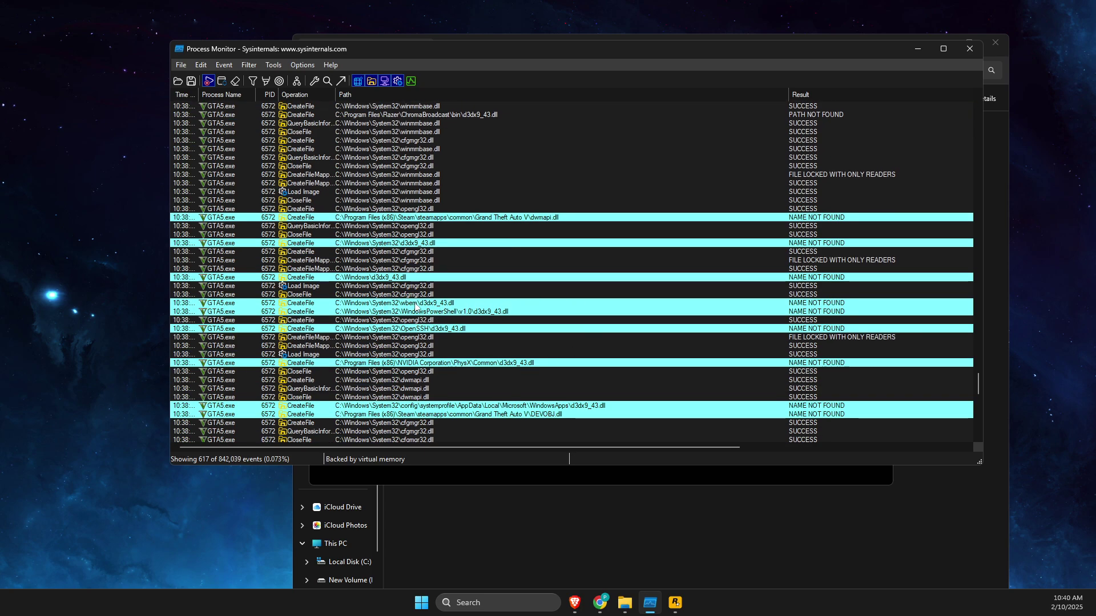
{"action": "key", "text": "Print"}
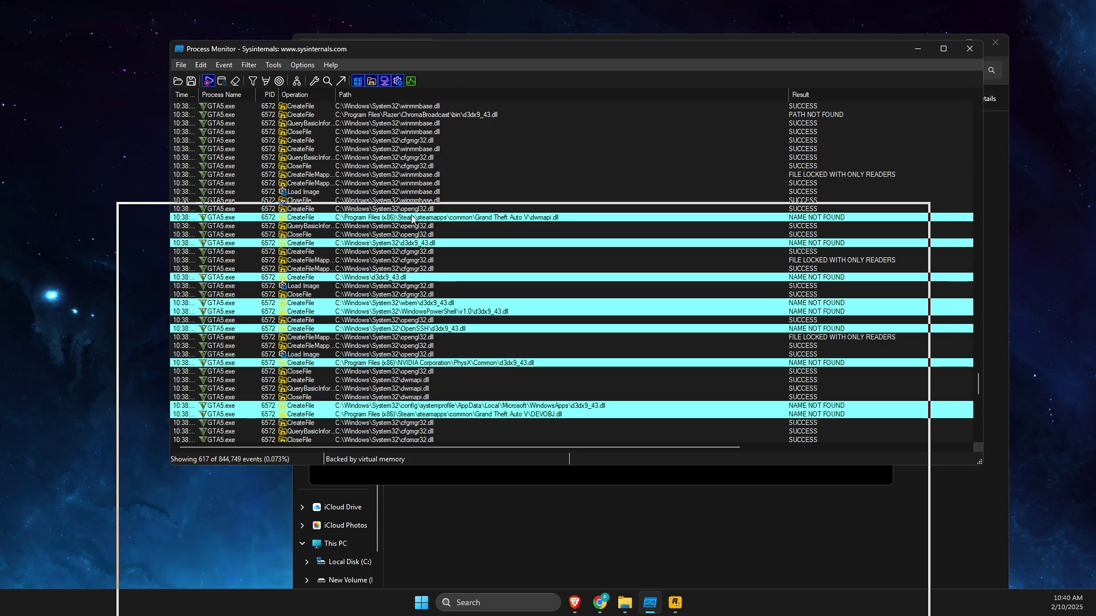
{"action": "left_click_drag", "start_coordinate": [418, 234], "coordinate": [421, 231]}
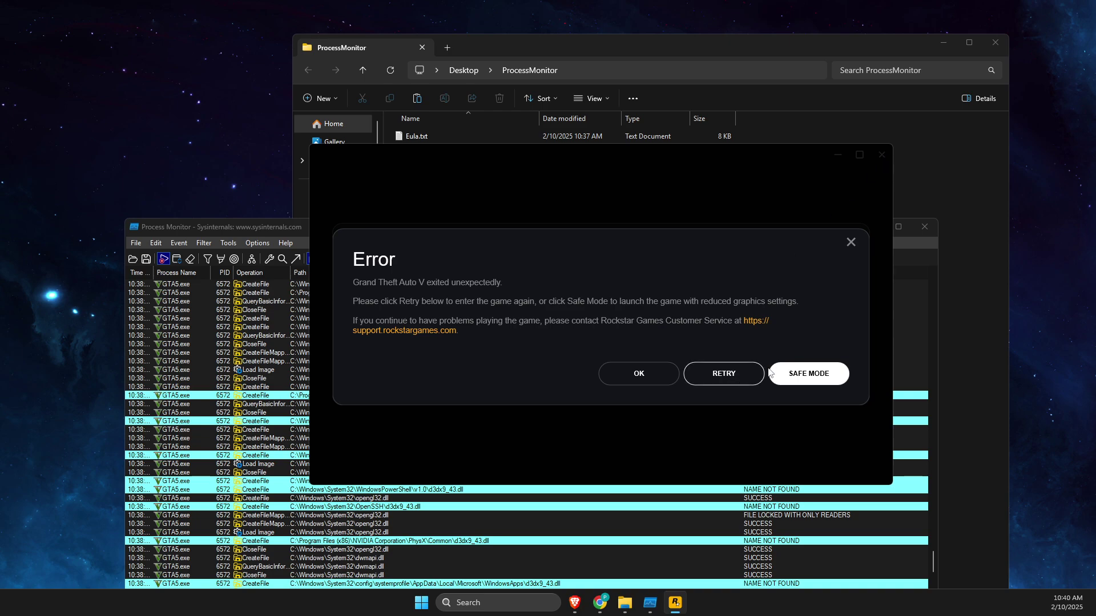
- Dismiss the GTA V crash error, close the old folder window, and launch File Explorer
{"action": "left_click", "coordinate": [645, 373]}
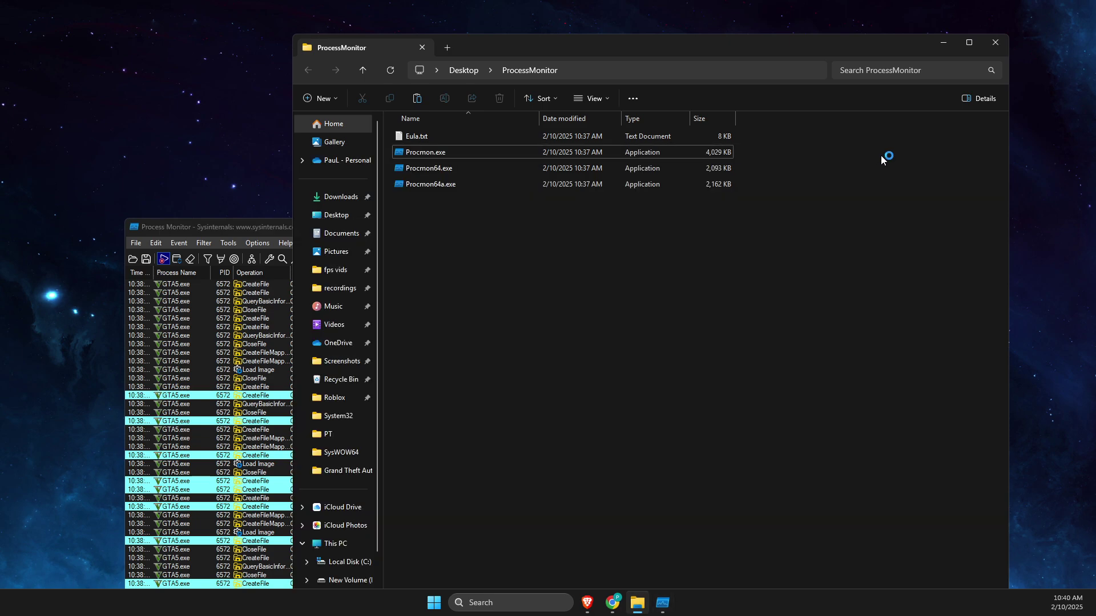
{"action": "left_click", "coordinate": [989, 50]}
{"action": "left_click", "coordinate": [494, 602]}
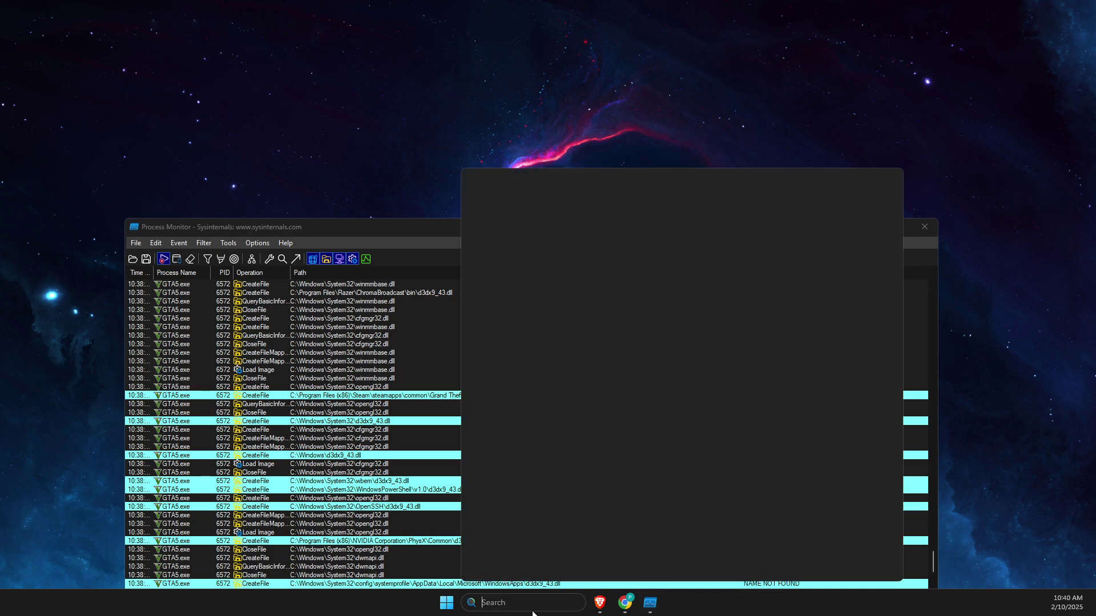
{"action": "type", "text": "file Explorer"}
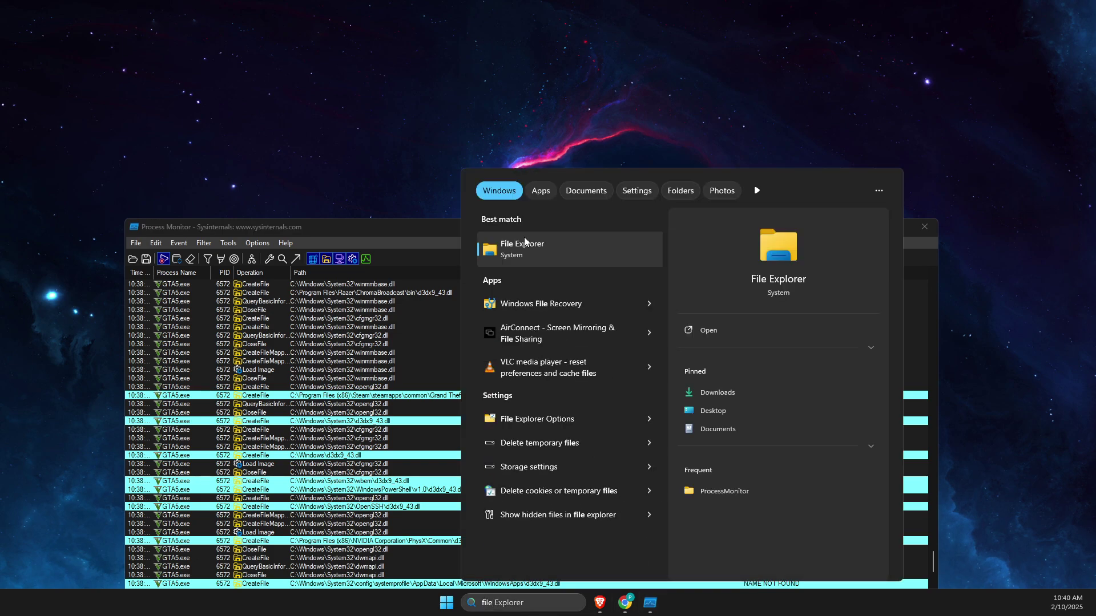
{"action": "left_click", "coordinate": [526, 245]}
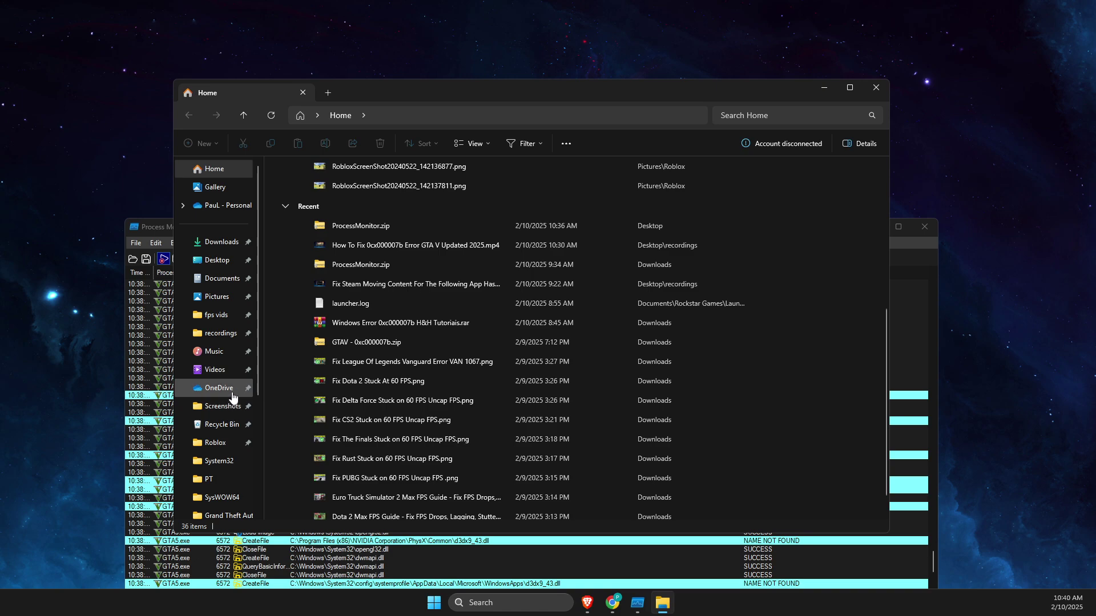
- Navigate via This PC and Local Disk (C:) to C:\Windows\System32
{"action": "scroll", "coordinate": [240, 470], "scroll_direction": "down", "scroll_amount": 3}
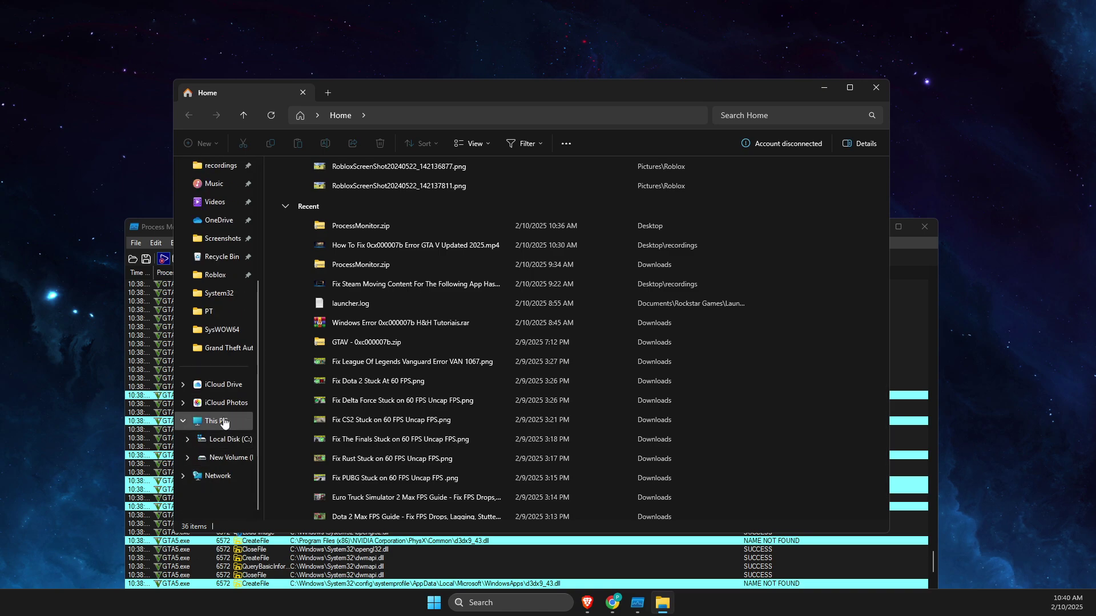
{"action": "left_click", "coordinate": [212, 420]}
{"action": "double_click", "coordinate": [341, 193]}
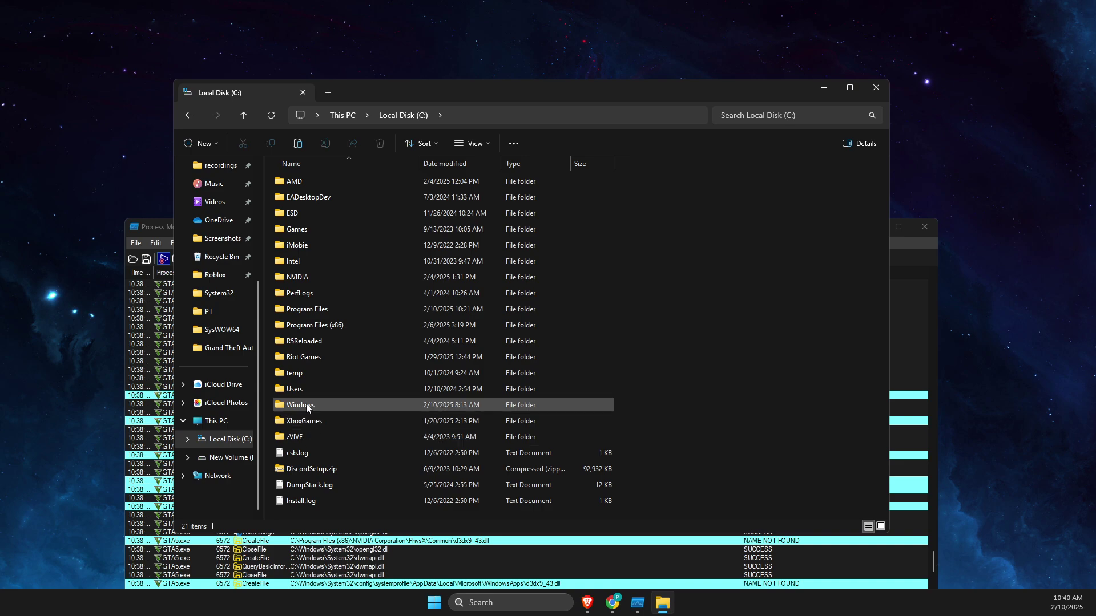
{"action": "double_click", "coordinate": [310, 406]}
{"action": "left_click", "coordinate": [326, 391]}
{"action": "scroll", "coordinate": [327, 391], "scroll_direction": "down", "scroll_amount": 5}
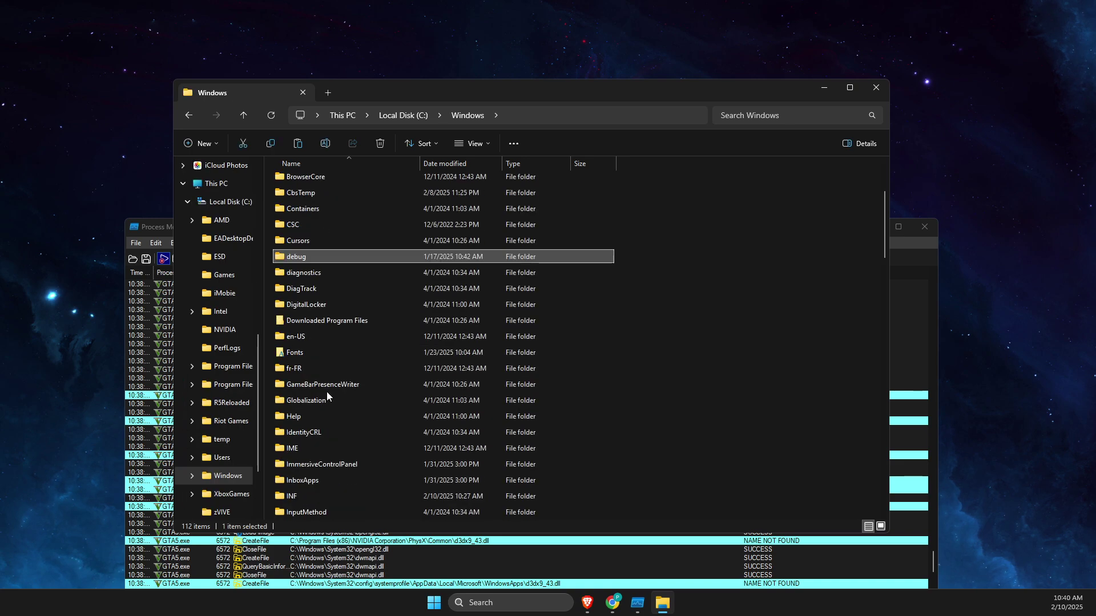
{"action": "scroll", "coordinate": [325, 348], "scroll_direction": "down", "scroll_amount": 12}
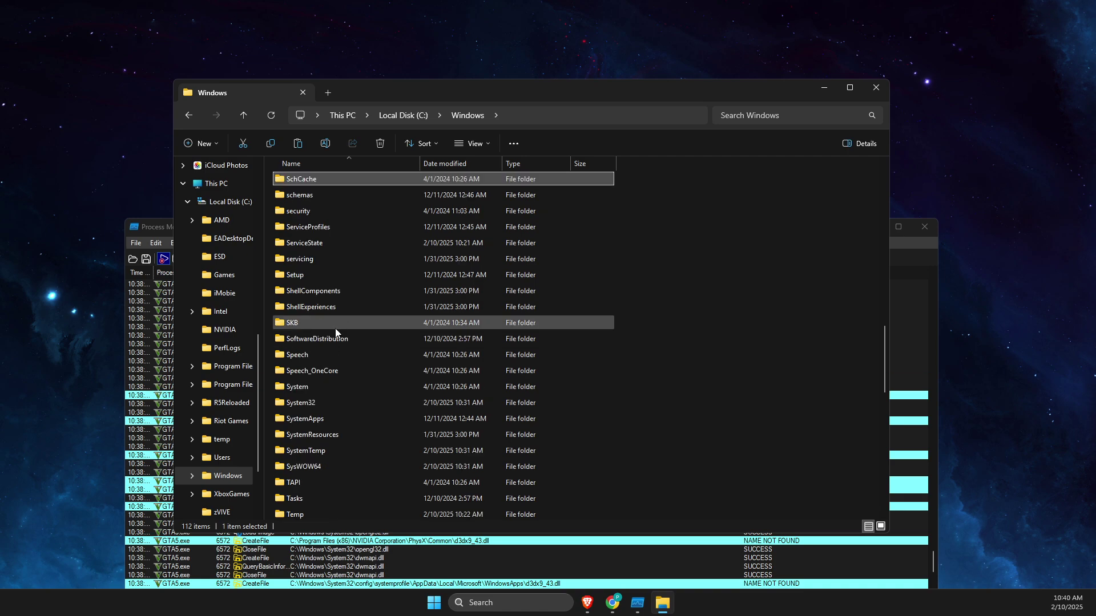
{"action": "key", "text": "Down"}
{"action": "key", "text": "Down"}
{"action": "key", "text": "Down"}
{"action": "key", "text": "Down"}
{"action": "key", "text": "Down"}
{"action": "key", "text": "Down"}
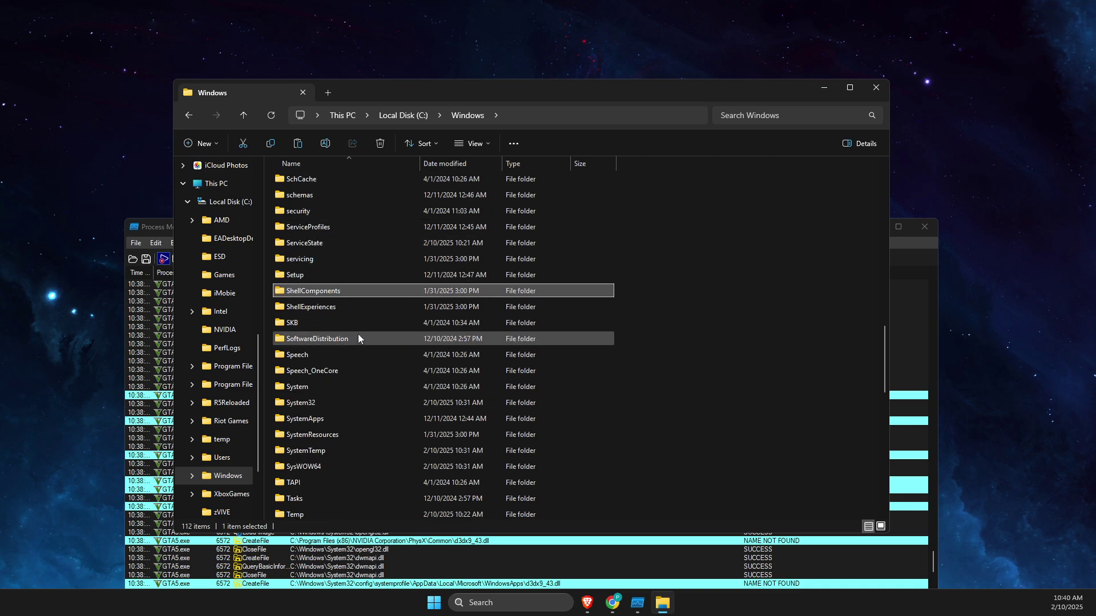
{"action": "double_click", "coordinate": [299, 400]}
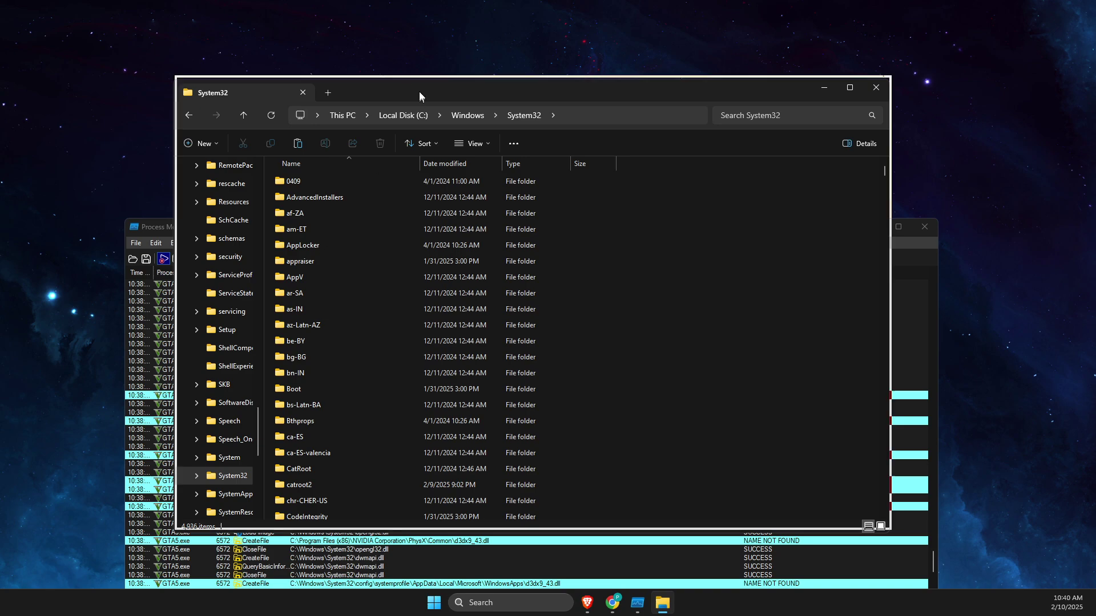
- Search System32 for 'd3dx9_43', correcting the term, and find no matching file
{"action": "left_click_drag", "start_coordinate": [419, 92], "coordinate": [424, 35]}
{"action": "left_click", "coordinate": [755, 55]}
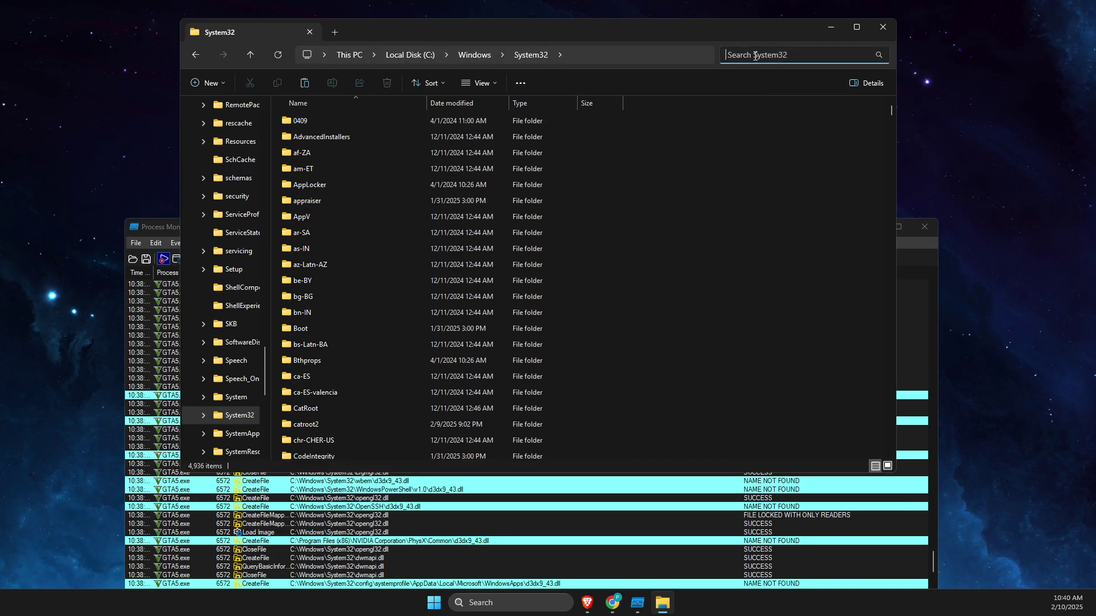
{"action": "type", "text": "d3dx"}
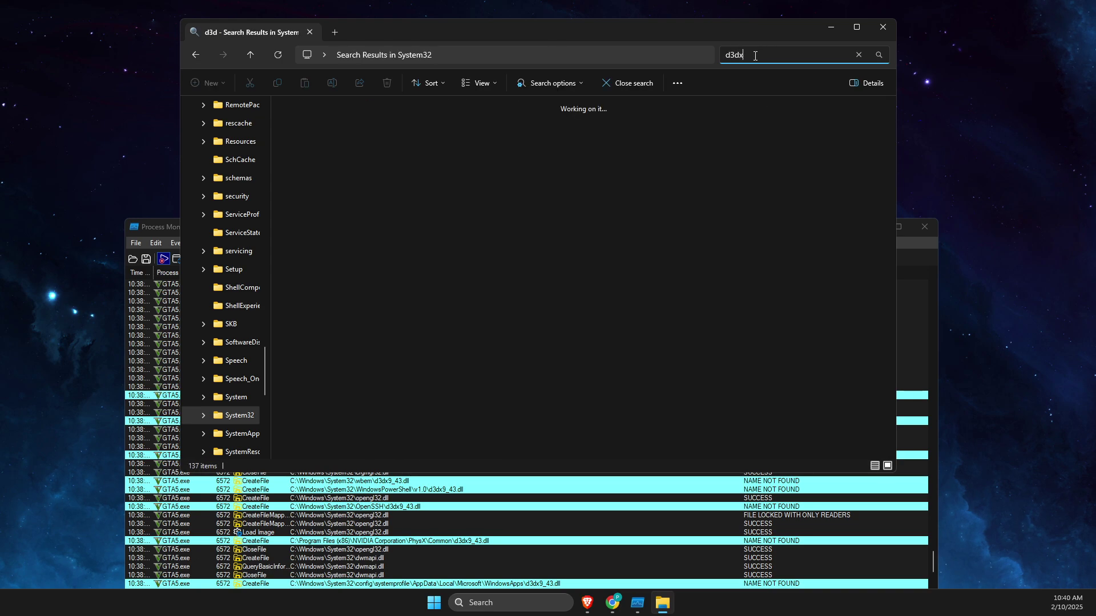
{"action": "type", "text": "9_43"}
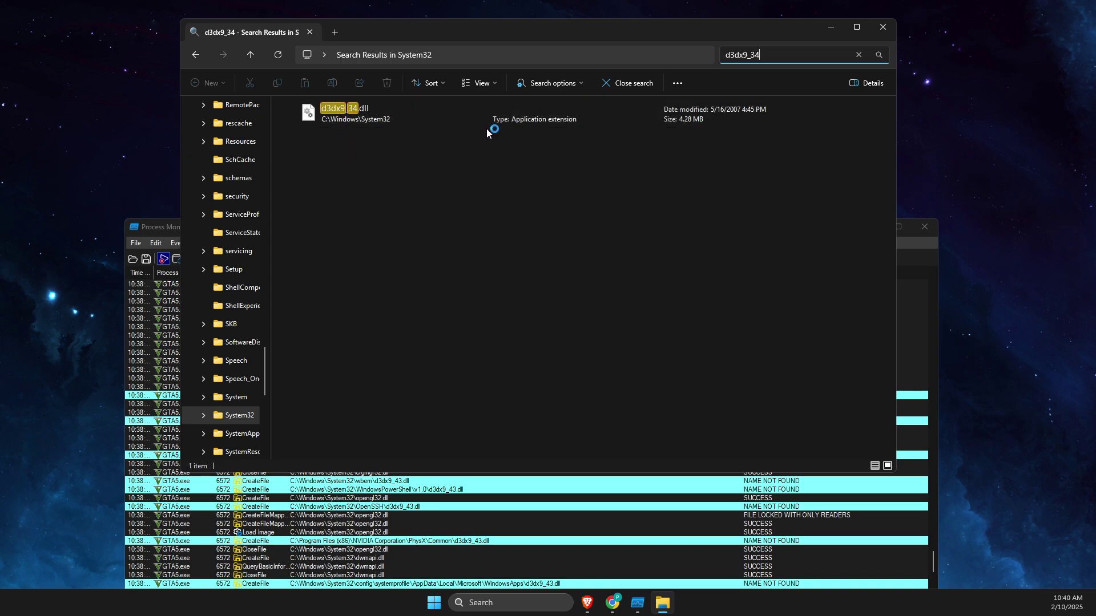
{"action": "key", "text": "Return"}
{"action": "key", "text": "BackSpace"}
{"action": "key", "text": "BackSpace"}
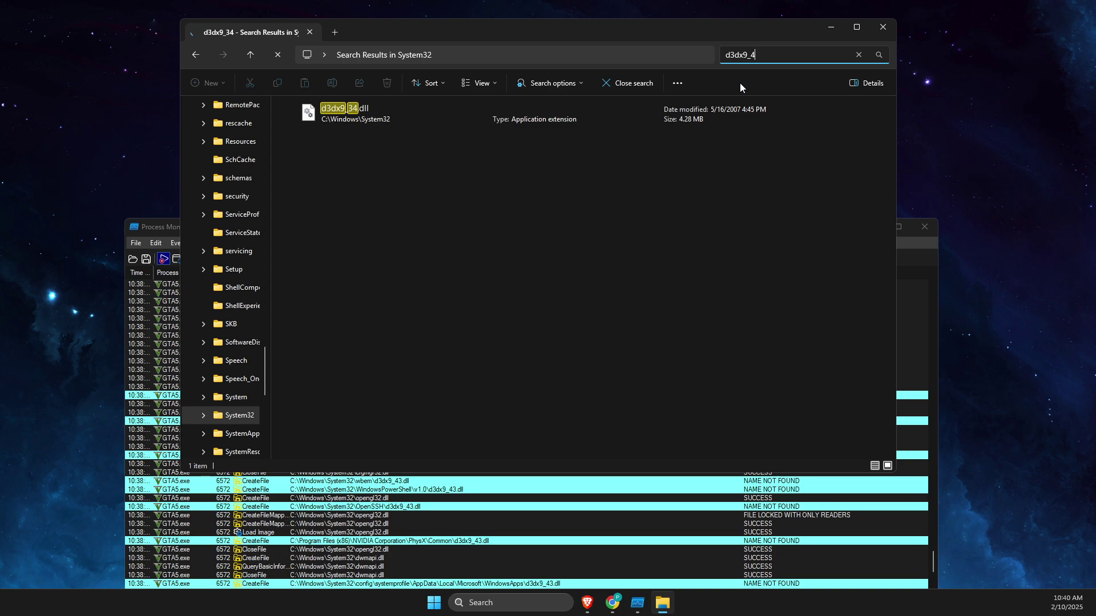
{"action": "type", "text": "43"}
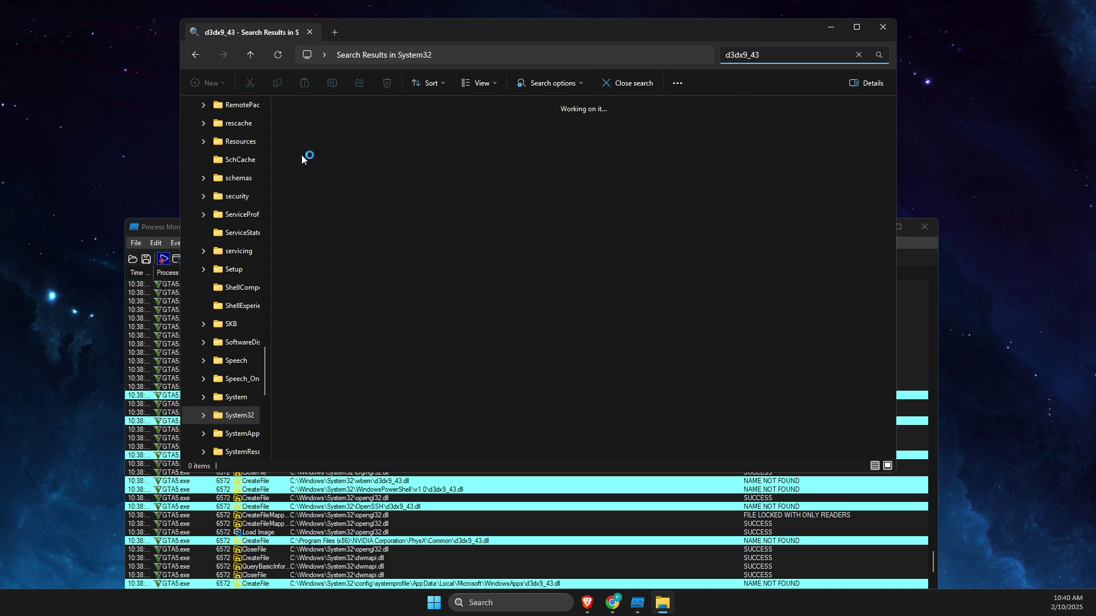
{"action": "key", "text": "Return"}
- Search System32 for 'd3d', inspect D3DCompiler_47.dll, then return to the full listing
{"action": "left_click", "coordinate": [198, 57]}
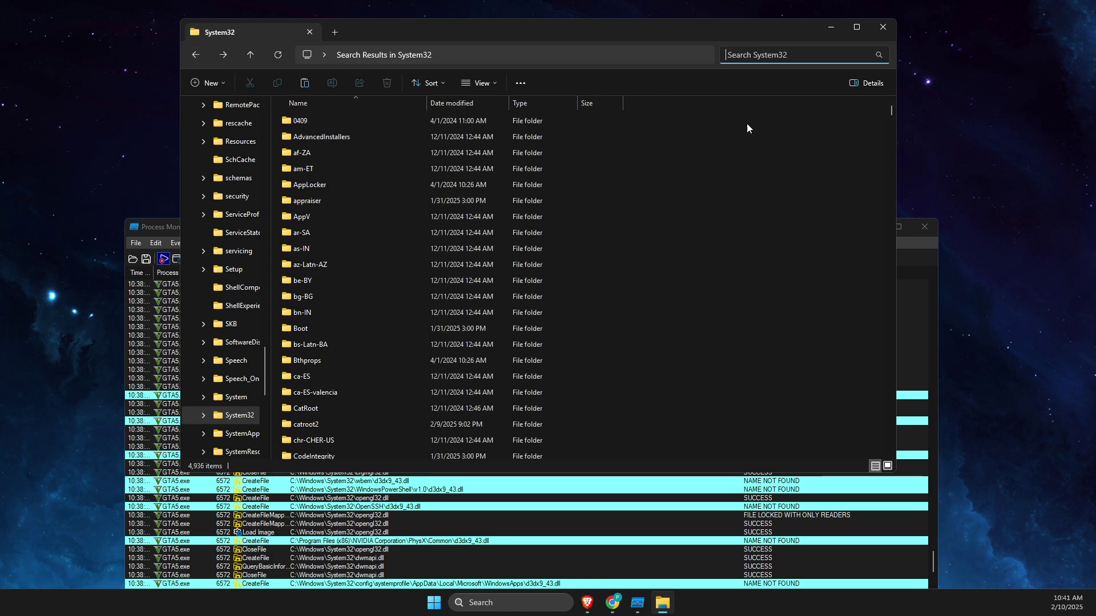
{"action": "type", "text": "d3d"}
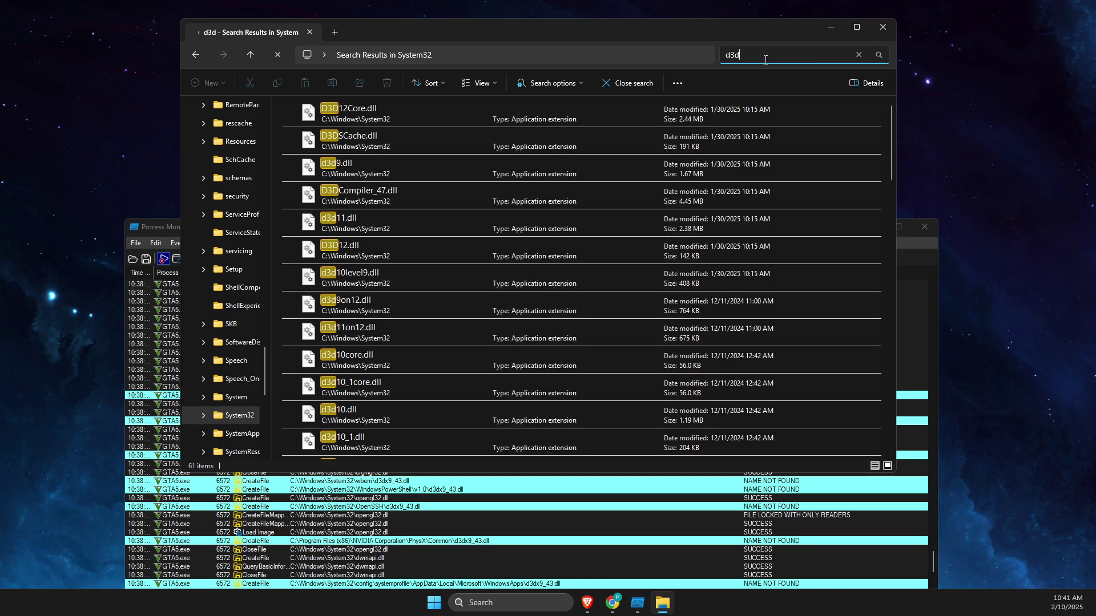
{"action": "right_click", "coordinate": [355, 170]}
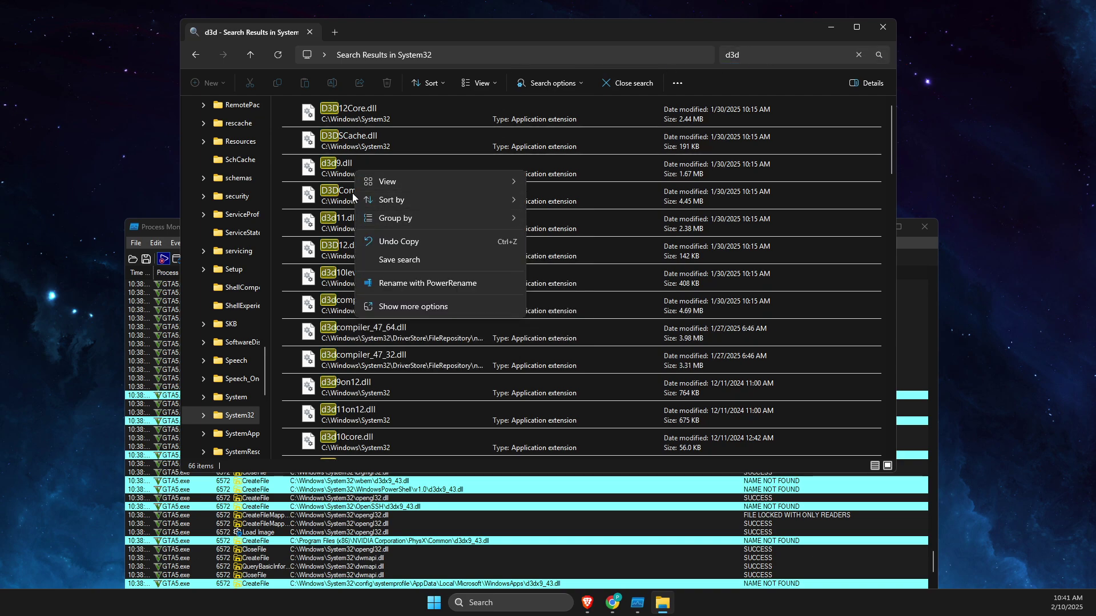
{"action": "left_click", "coordinate": [322, 196]}
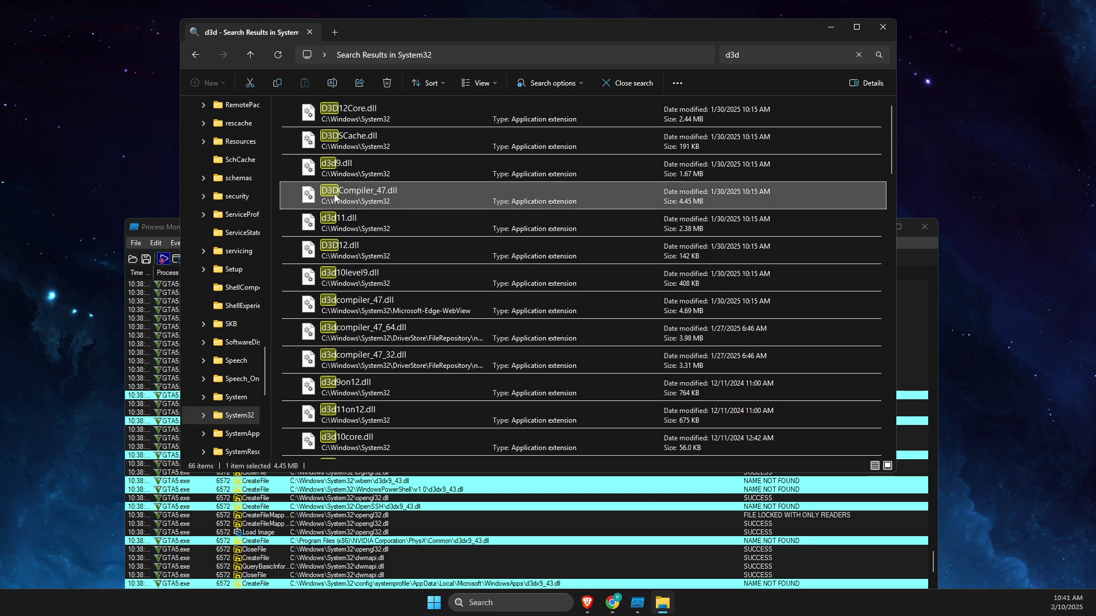
{"action": "right_click", "coordinate": [335, 197]}
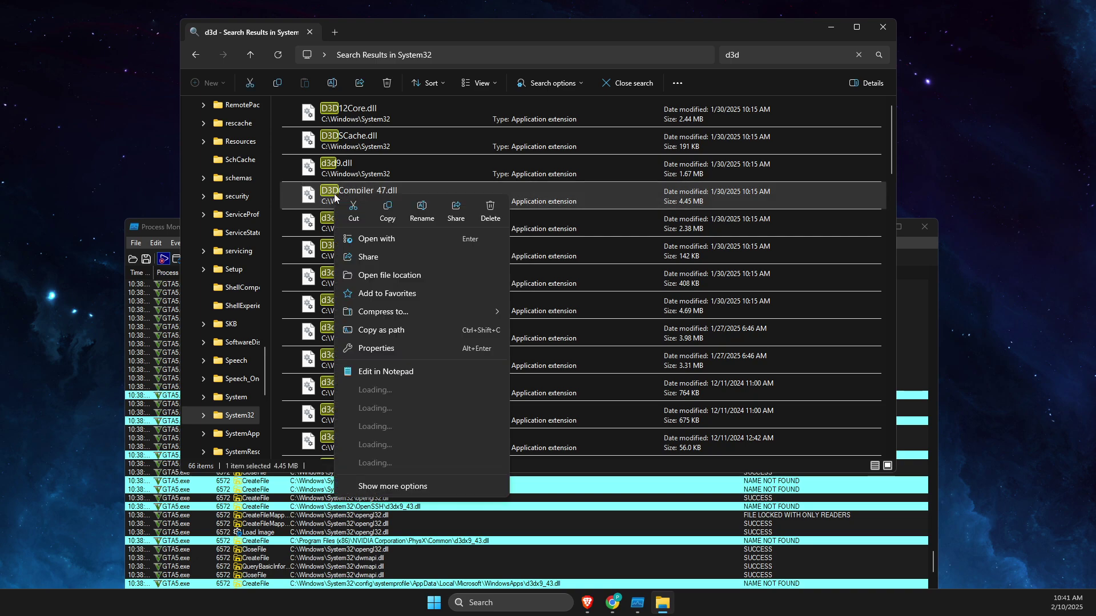
{"action": "left_click", "coordinate": [195, 56]}
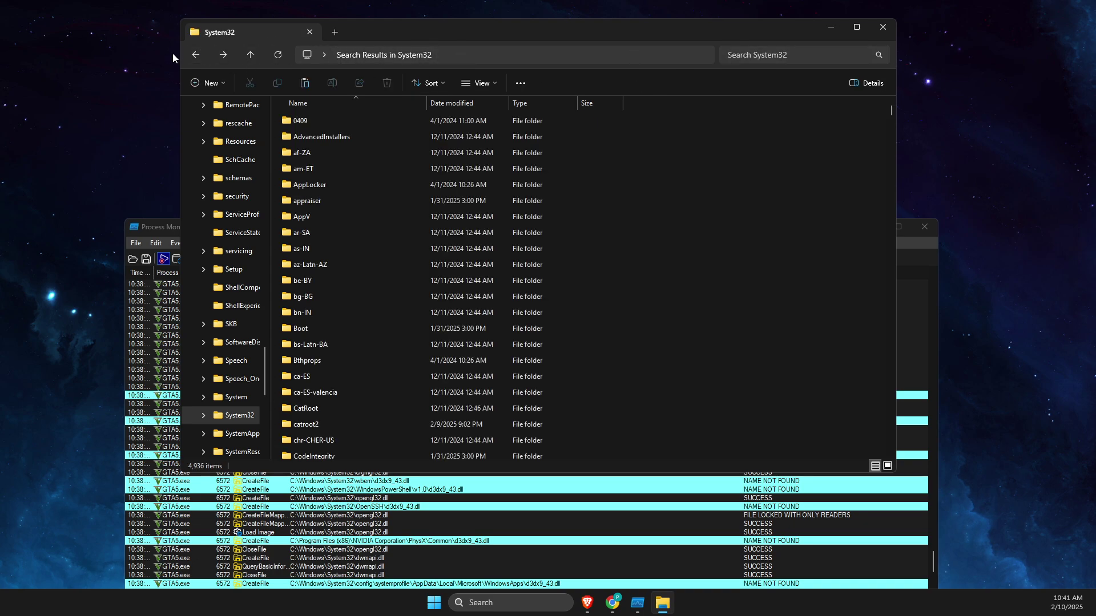
- Open SysWOW64 from the Windows folder and scroll through its DLLs
{"action": "left_click", "coordinate": [189, 55]}
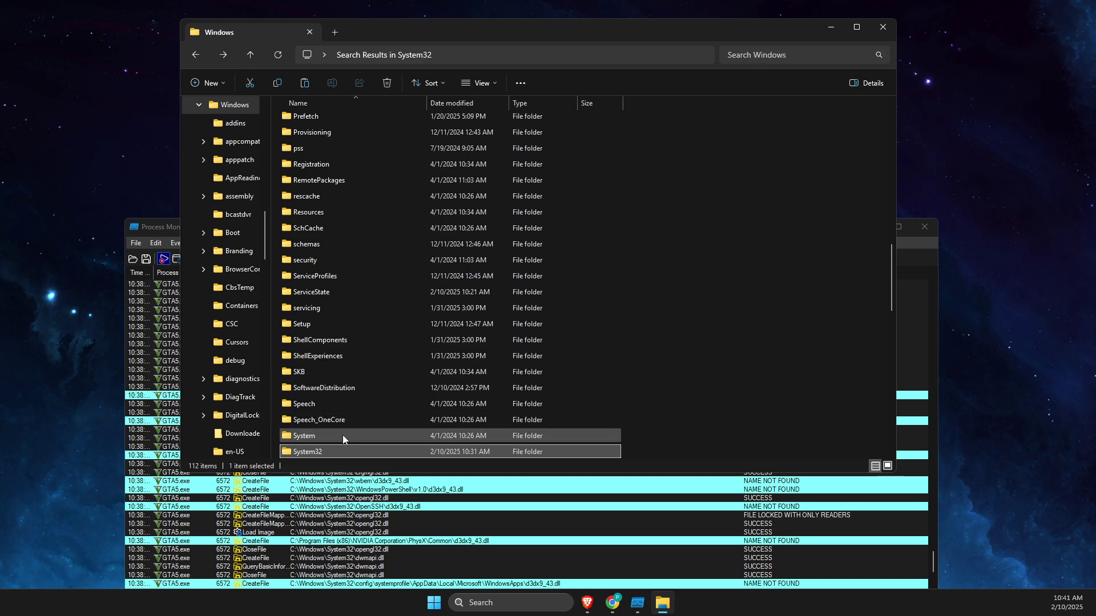
{"action": "scroll", "coordinate": [345, 444], "scroll_direction": "down", "scroll_amount": 3}
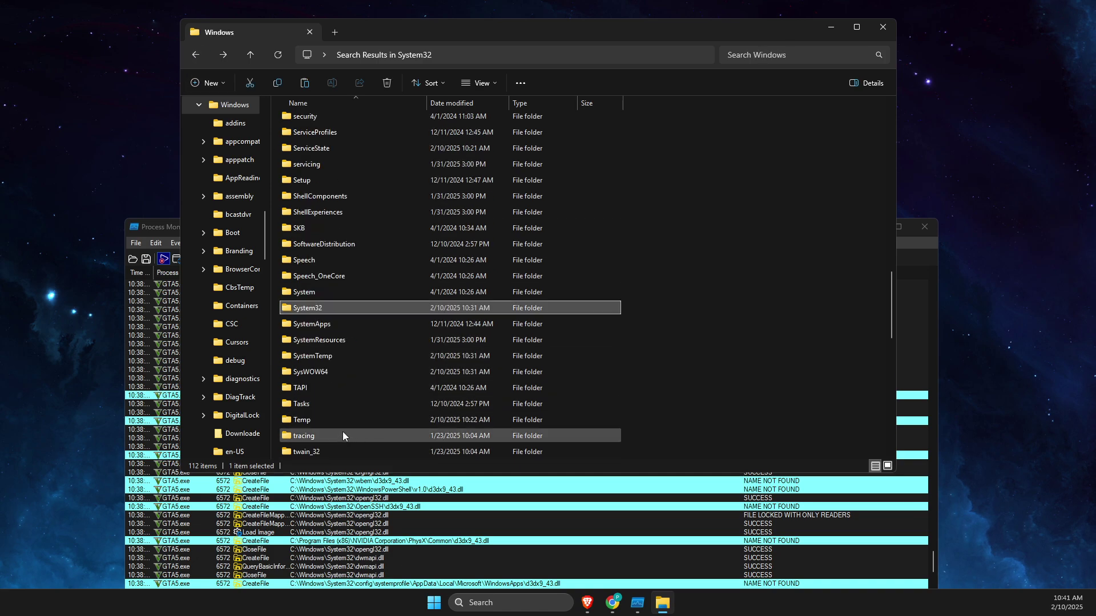
{"action": "scroll", "coordinate": [343, 436], "scroll_direction": "down", "scroll_amount": 1}
{"action": "double_click", "coordinate": [335, 327]}
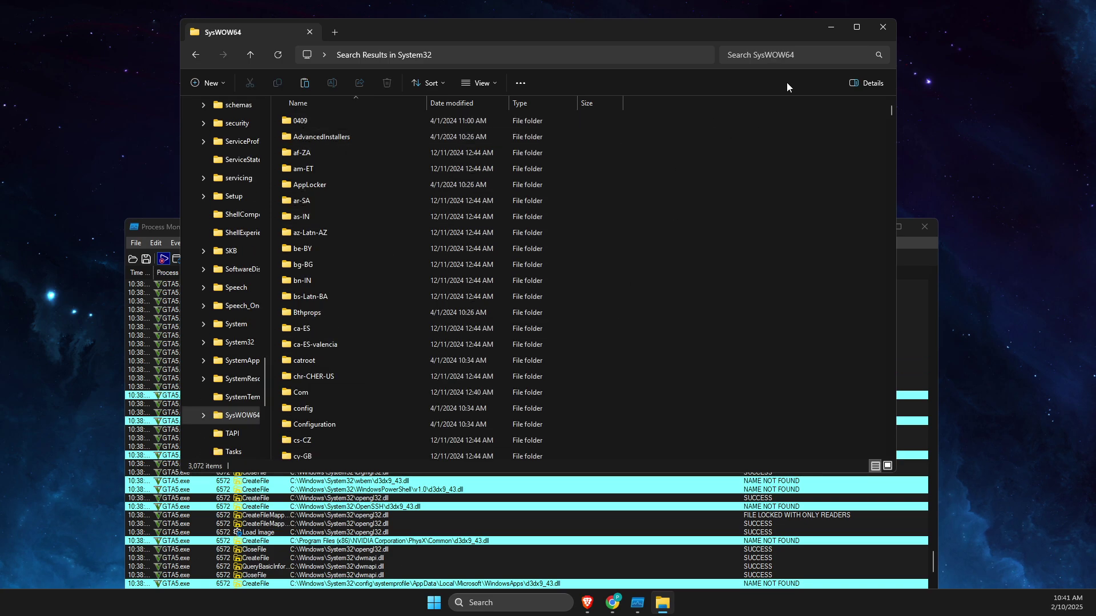
{"action": "scroll", "coordinate": [494, 258], "scroll_direction": "down", "scroll_amount": 20}
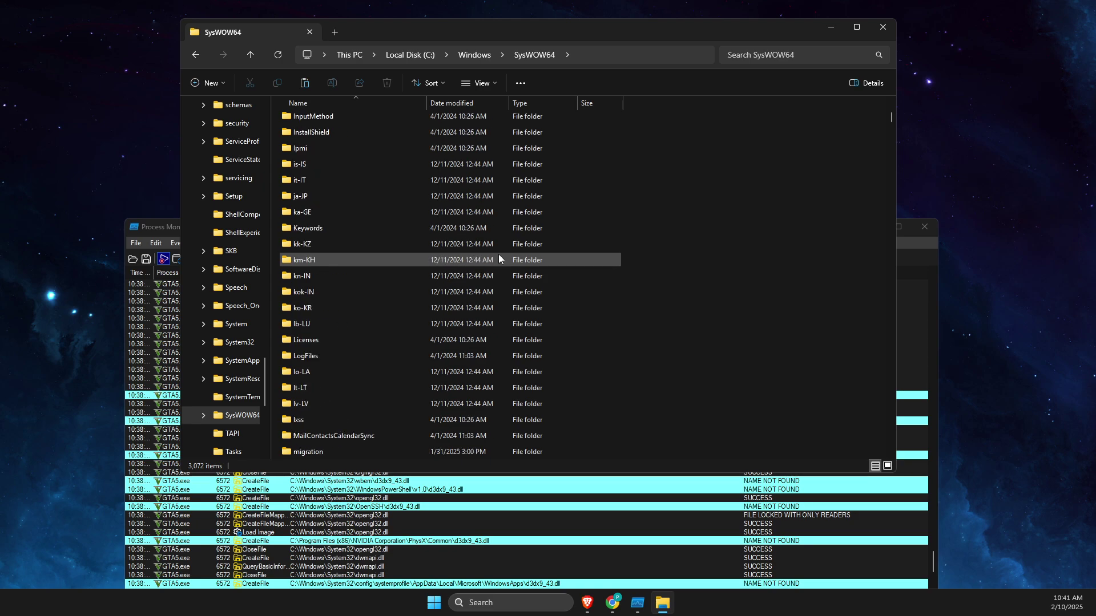
{"action": "scroll", "coordinate": [498, 255], "scroll_direction": "down", "scroll_amount": 20}
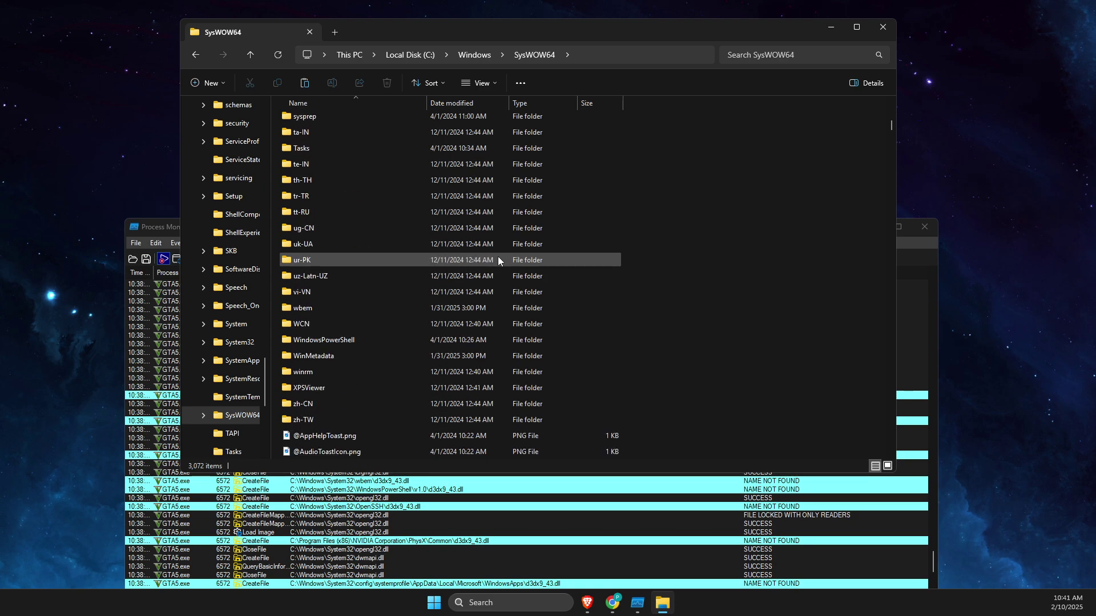
{"action": "scroll", "coordinate": [498, 260], "scroll_direction": "down", "scroll_amount": 15}
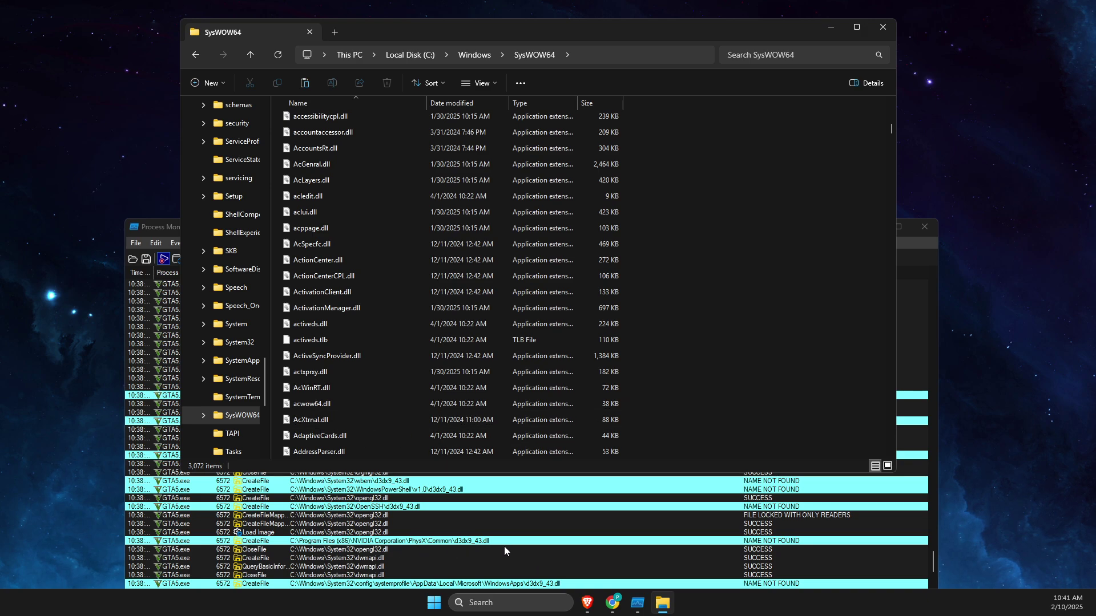
- Check ActiveSyncProvider.dll's file actions, dismiss them, and close the Explorer window
{"action": "right_click", "coordinate": [358, 355]}
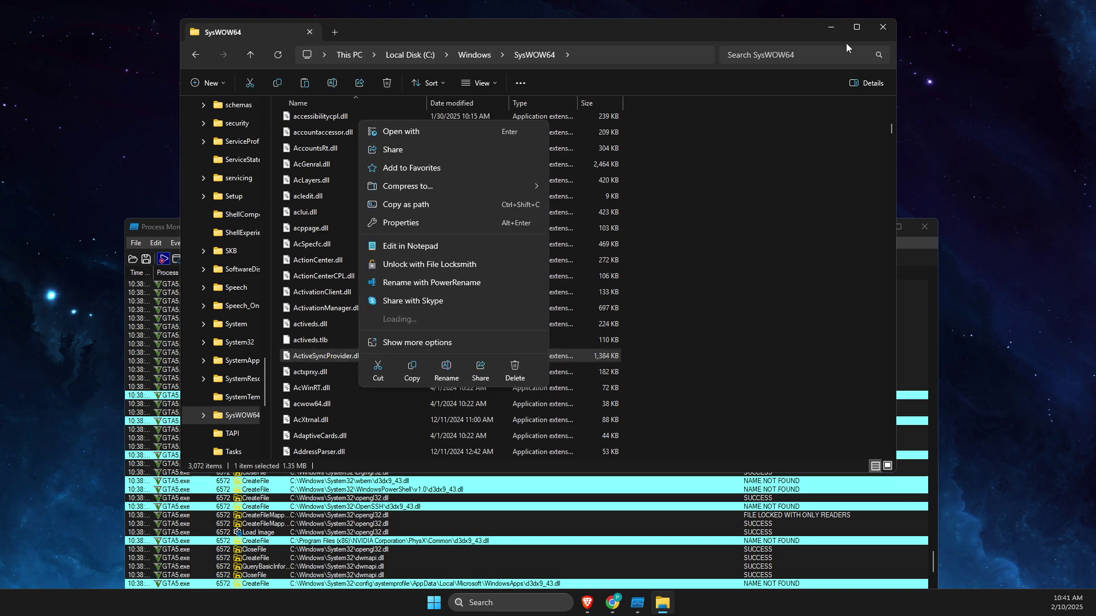
{"action": "left_click", "coordinate": [990, 46]}
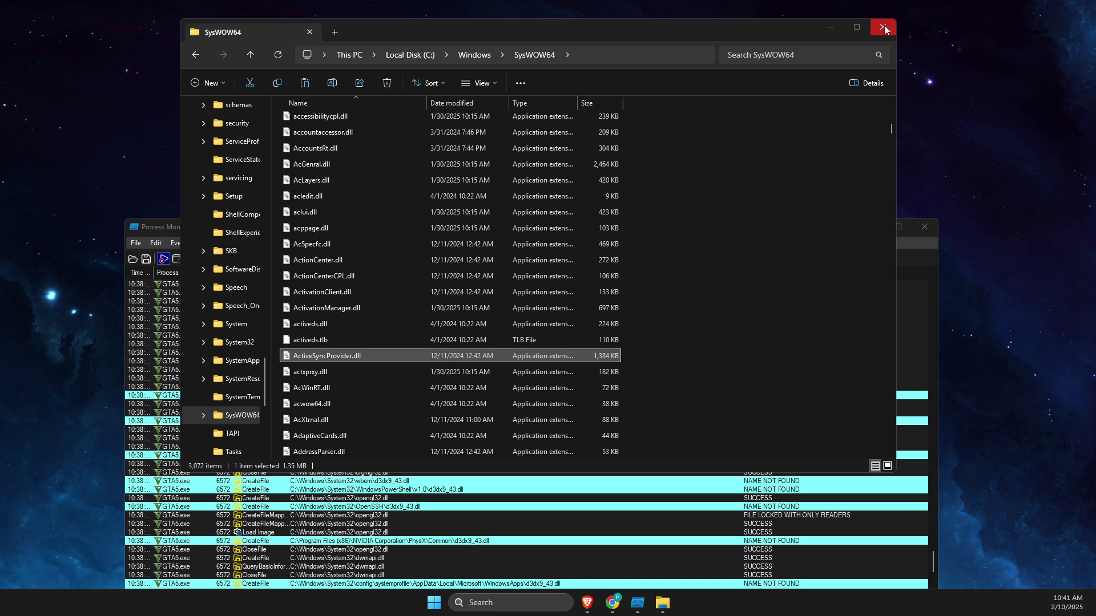
{"action": "left_click", "coordinate": [883, 27]}
- Close Process Monitor and run a 'directx' web search in Brave
{"action": "left_click", "coordinate": [924, 227]}
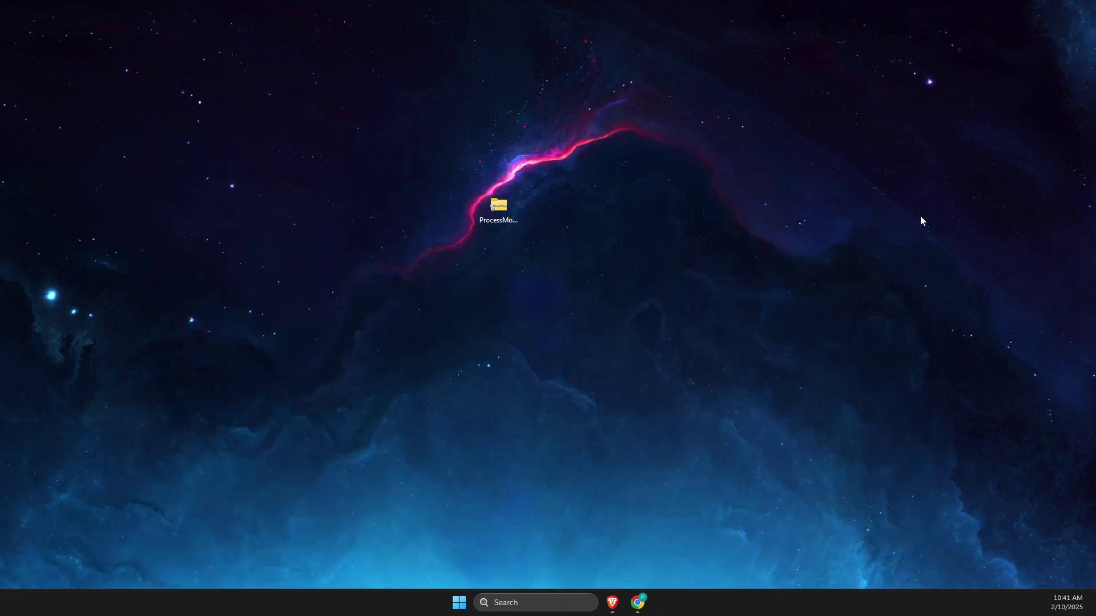
{"action": "left_click", "coordinate": [612, 602]}
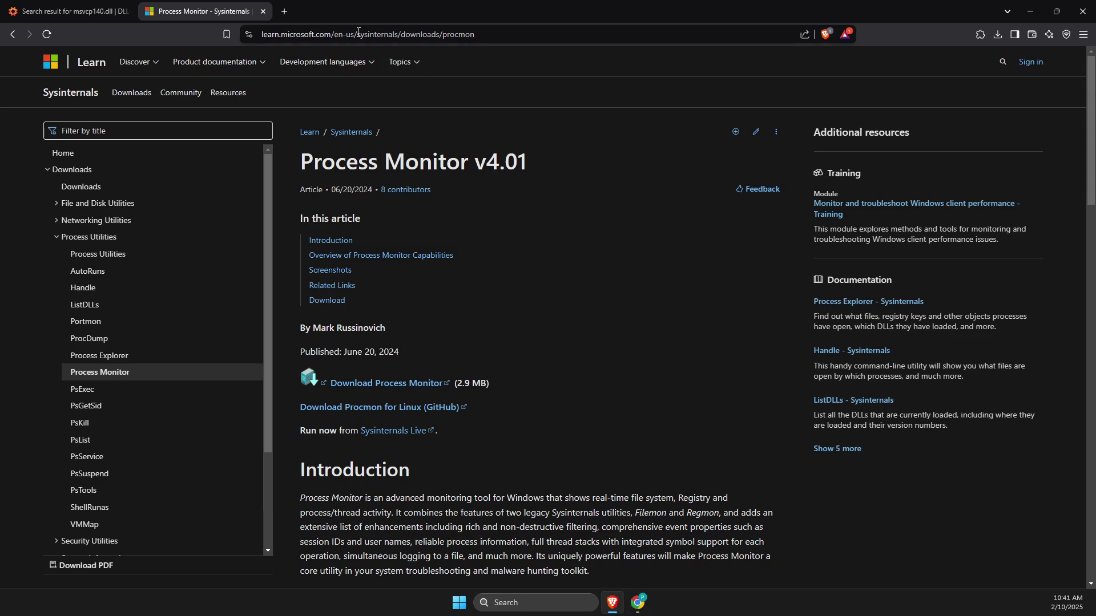
{"action": "left_click", "coordinate": [360, 33]}
{"action": "type", "text": "directx"}
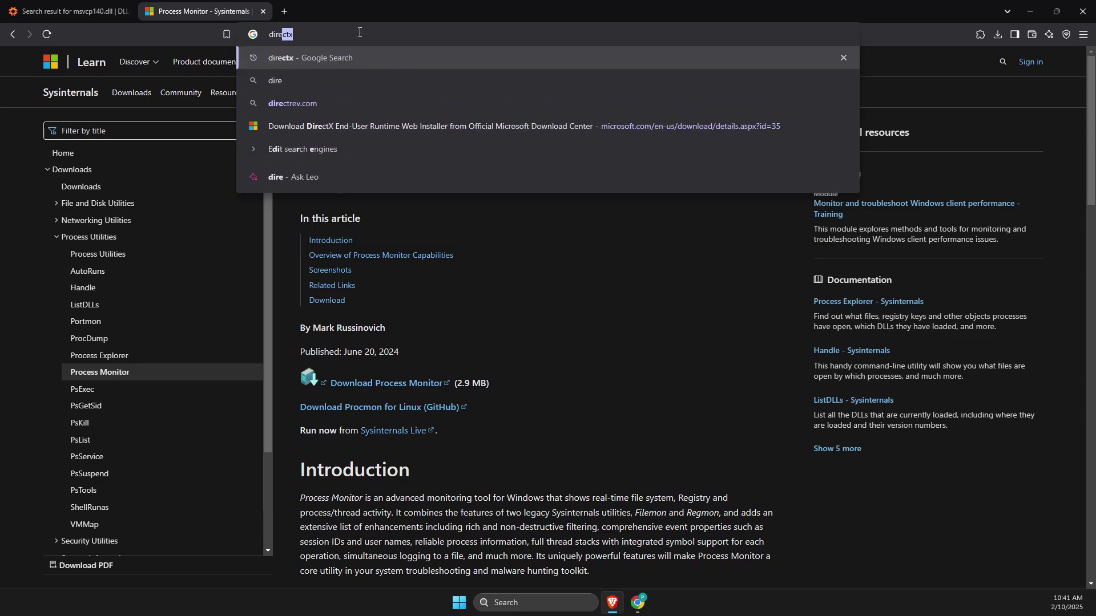
{"action": "key", "text": "Return"}
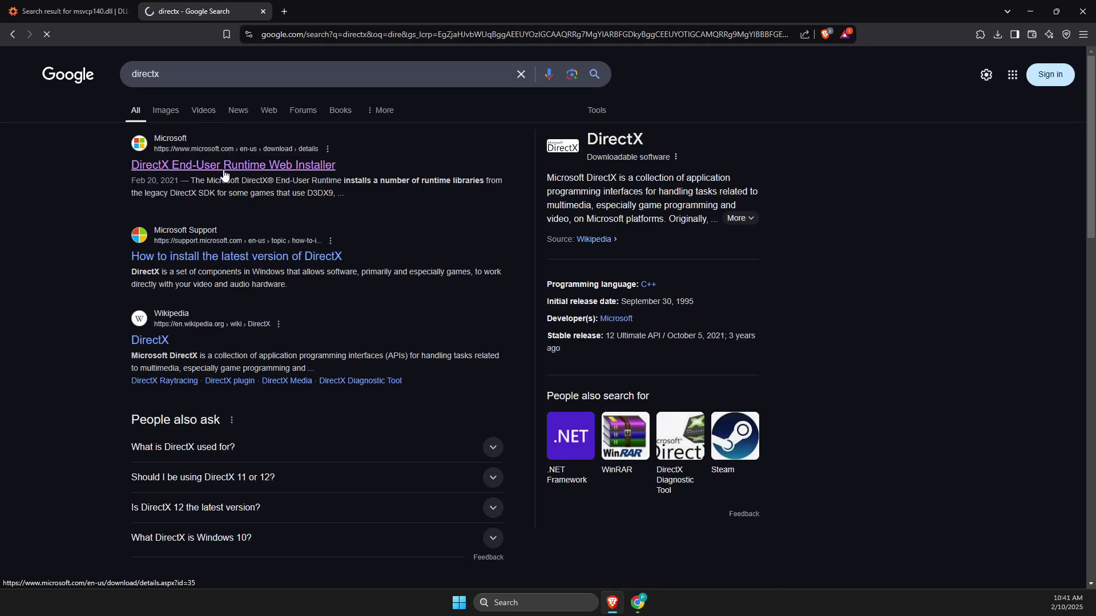
- Download and save the DirectX End-User Runtime Web Installer from Microsoft
{"action": "left_click", "coordinate": [208, 172]}
{"action": "left_click", "coordinate": [656, 431]}
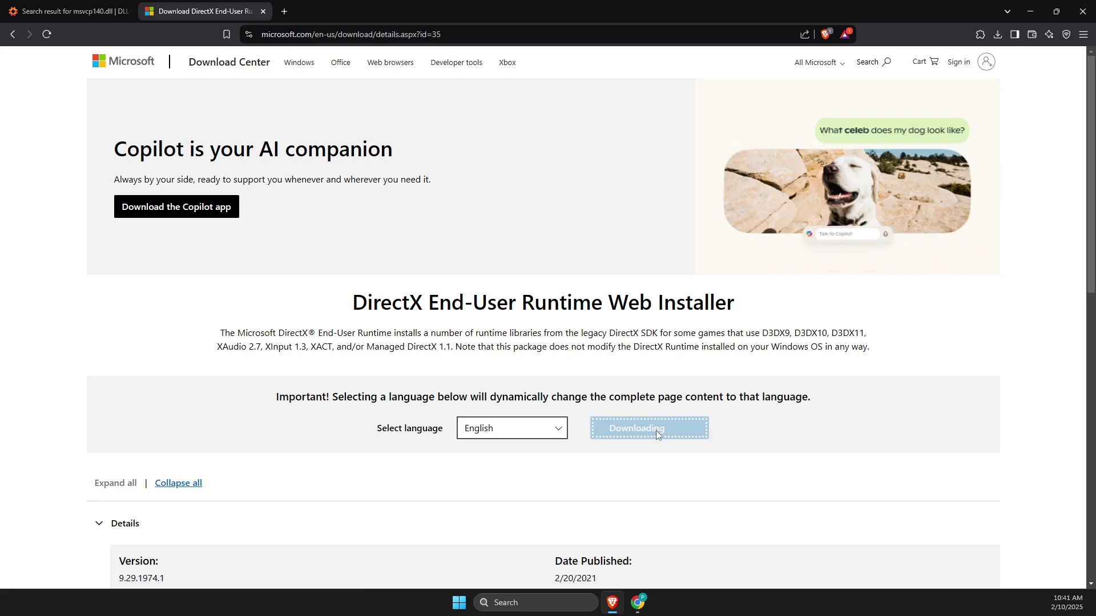
{"action": "left_click", "coordinate": [451, 286]}
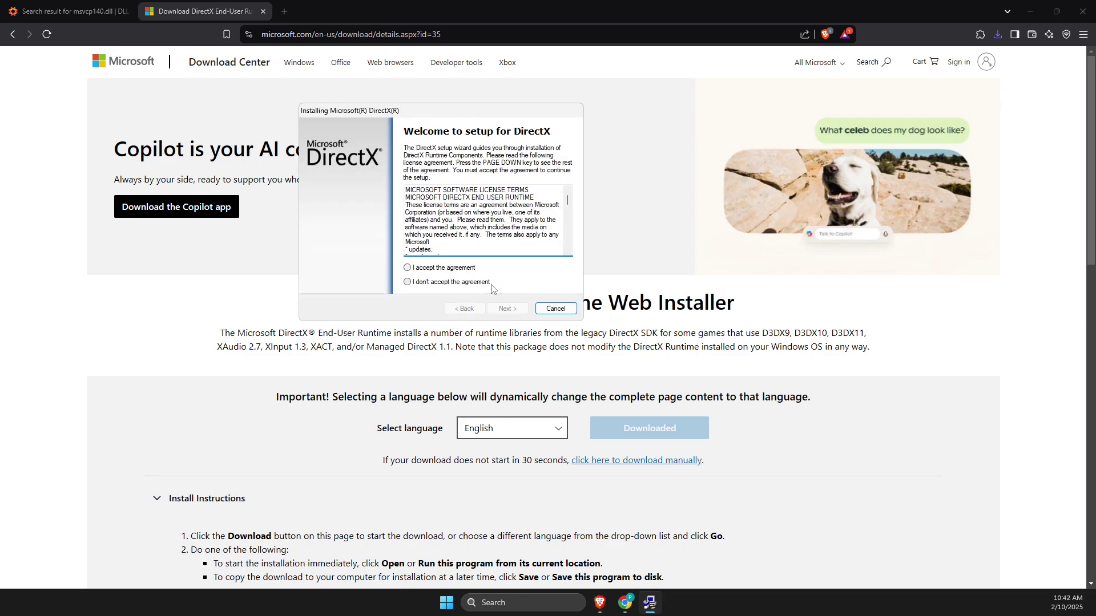
- Accept the DirectX licence, skip the Bing Bar offer to start installing, and minimise Brave
{"action": "left_click", "coordinate": [407, 268]}
{"action": "left_click", "coordinate": [507, 309]}
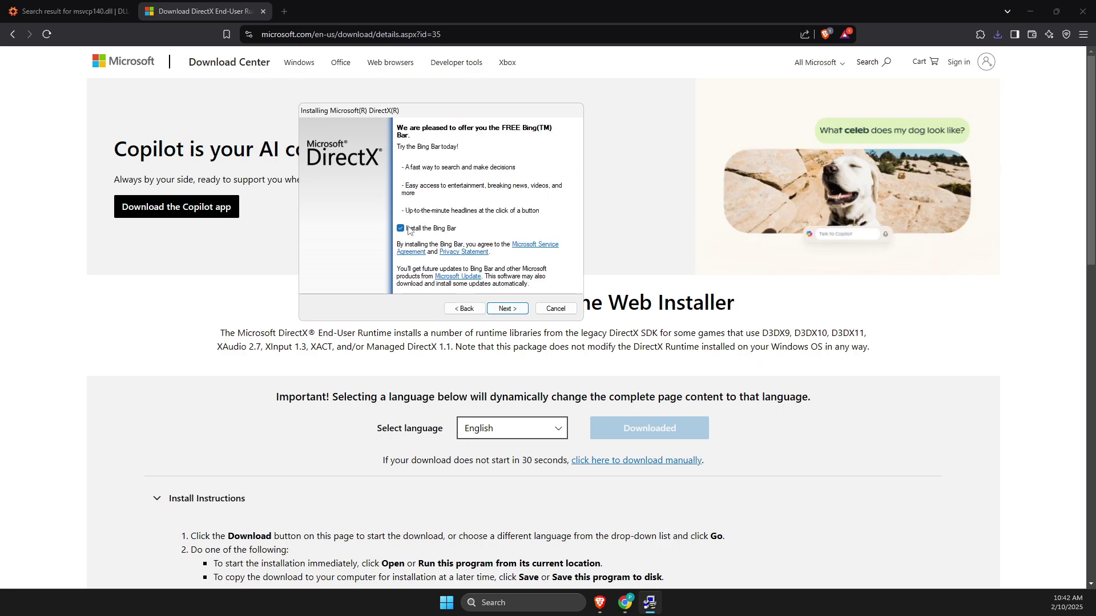
{"action": "left_click", "coordinate": [508, 308]}
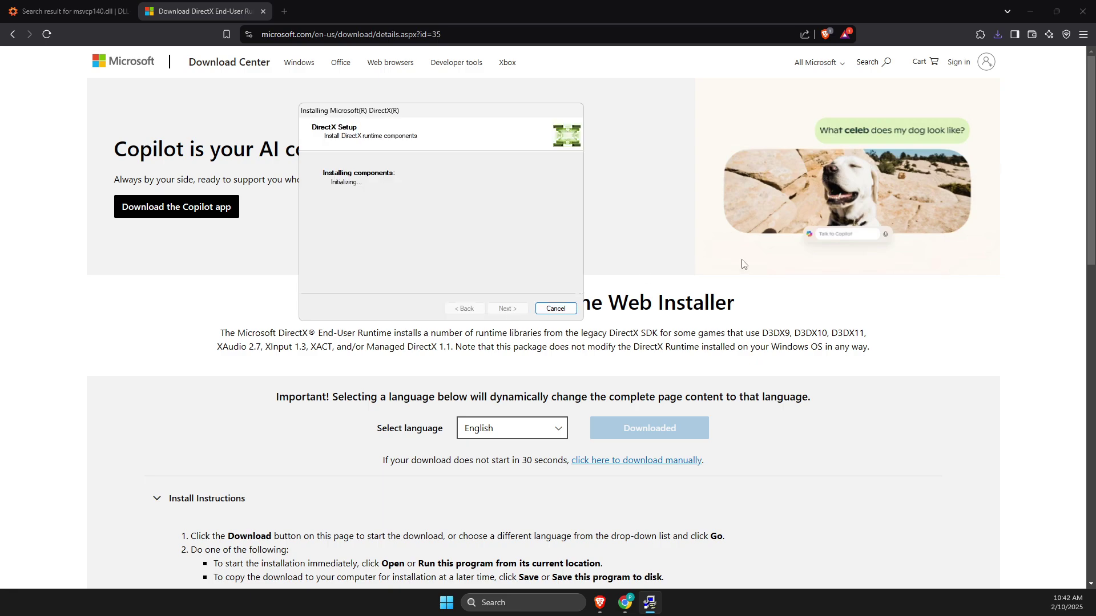
{"action": "left_click", "coordinate": [1031, 11]}
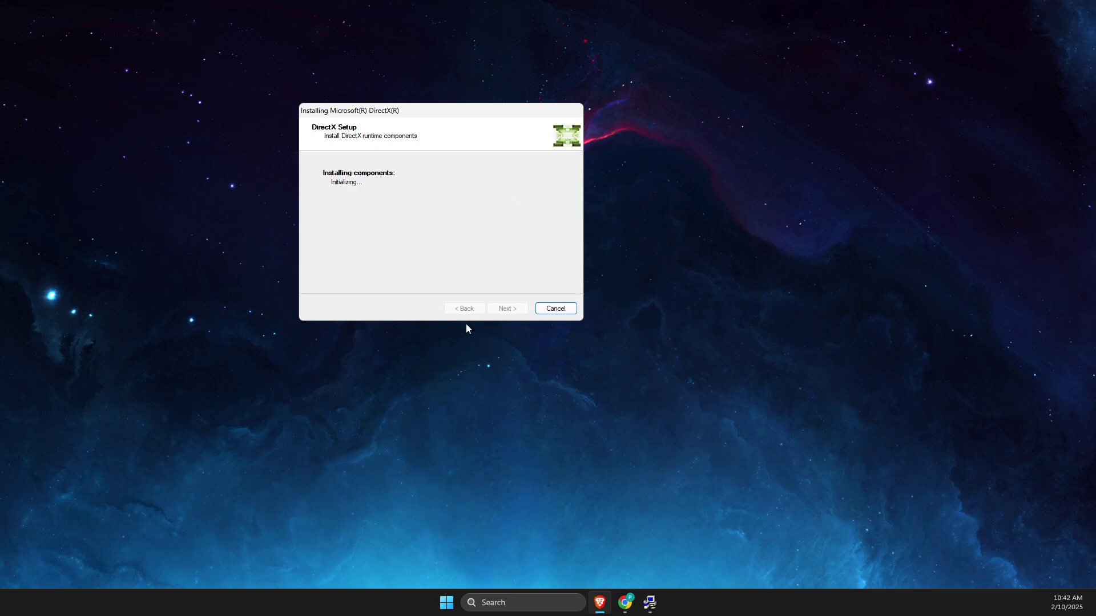